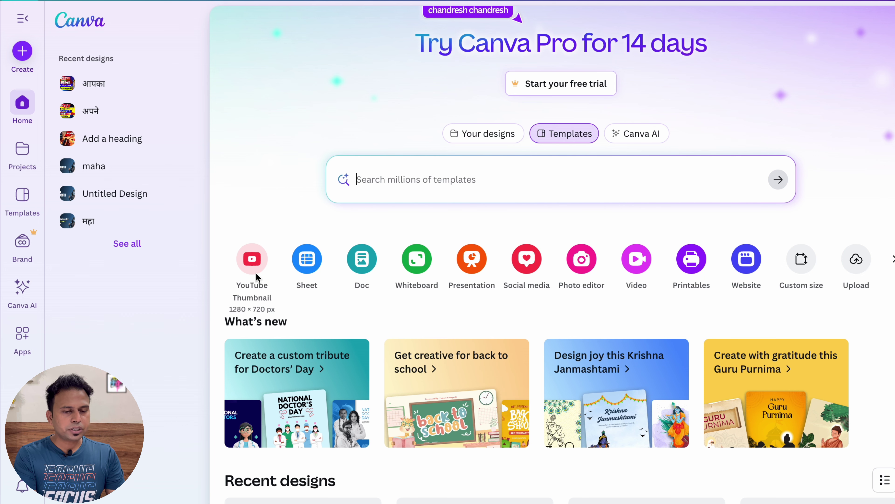
- Create a blank YouTube Thumbnail design and show the uploaded images
scroll(257, 274, "down", 1)
scroll(256, 275, "down", 4)
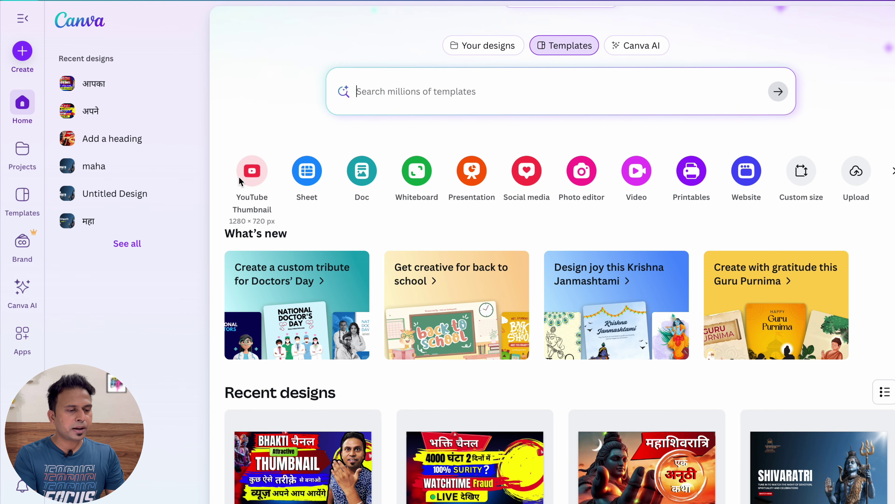
left_click(251, 173)
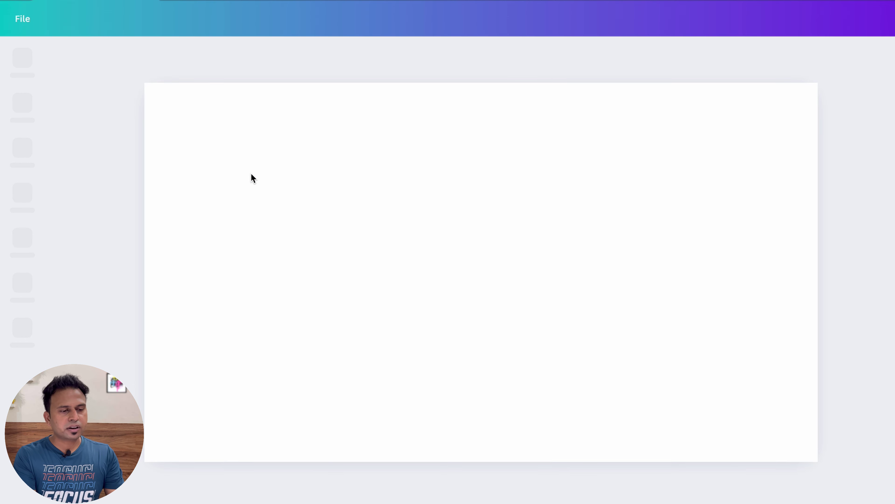
left_click(17, 236)
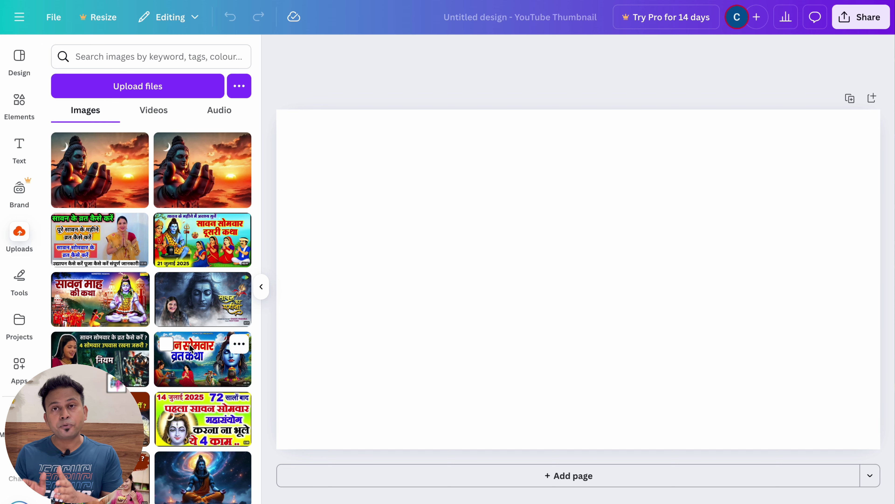
scroll(188, 343, "down", 3)
scroll(189, 343, "up", 3)
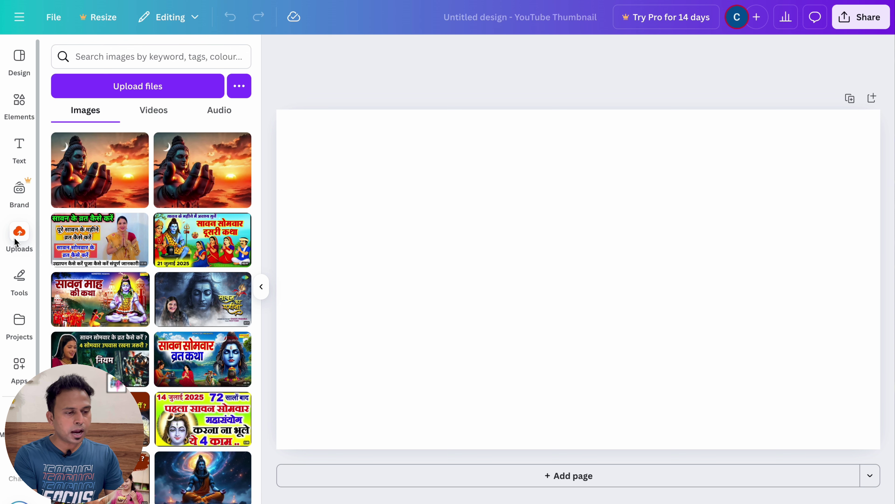
scroll(189, 344, "down", 3)
scroll(189, 343, "up", 2)
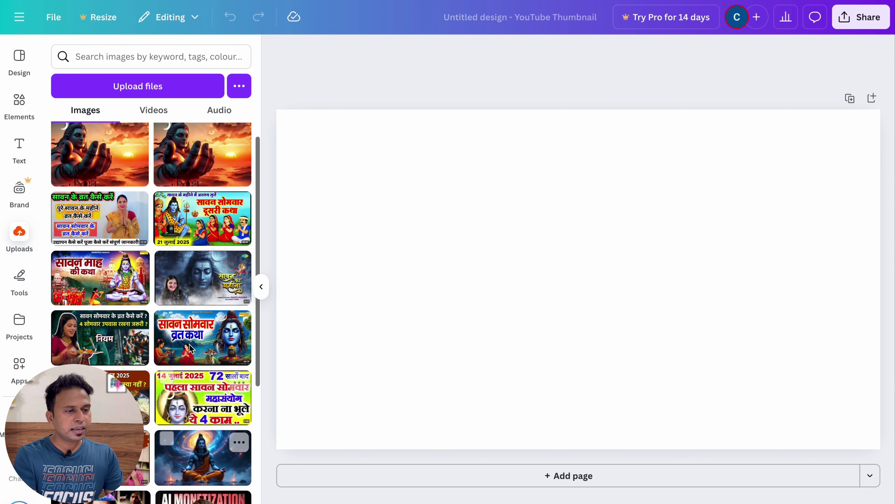
scroll(189, 344, "up", 1)
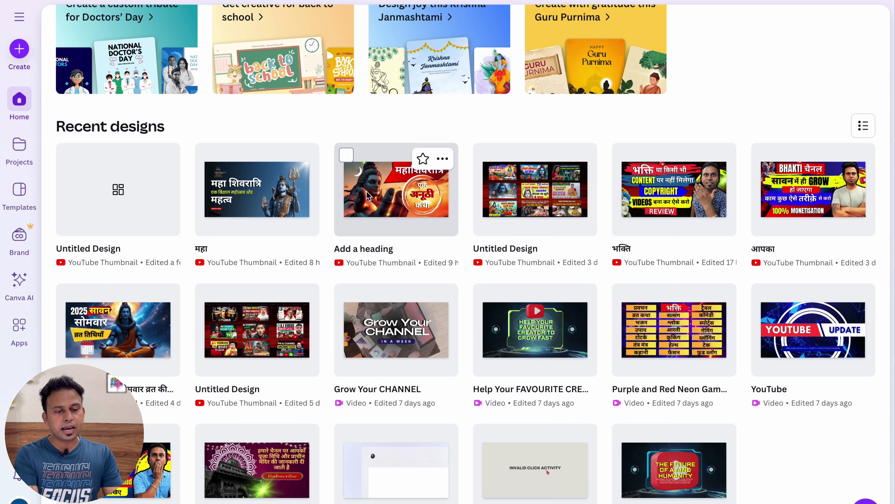
- Open the recent design "Add a heading" with the महाशिवरात्रि thumbnail and add a blank second page
left_click(366, 190)
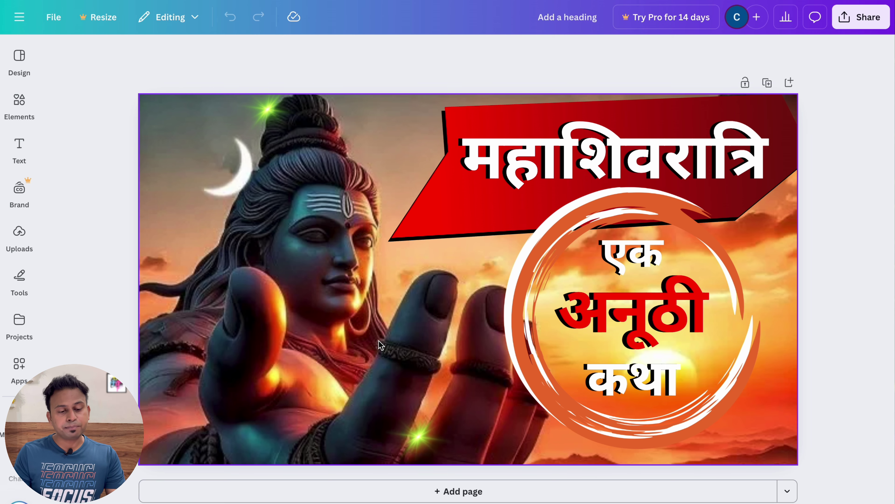
left_click(455, 494)
scroll(420, 300, "up", 3)
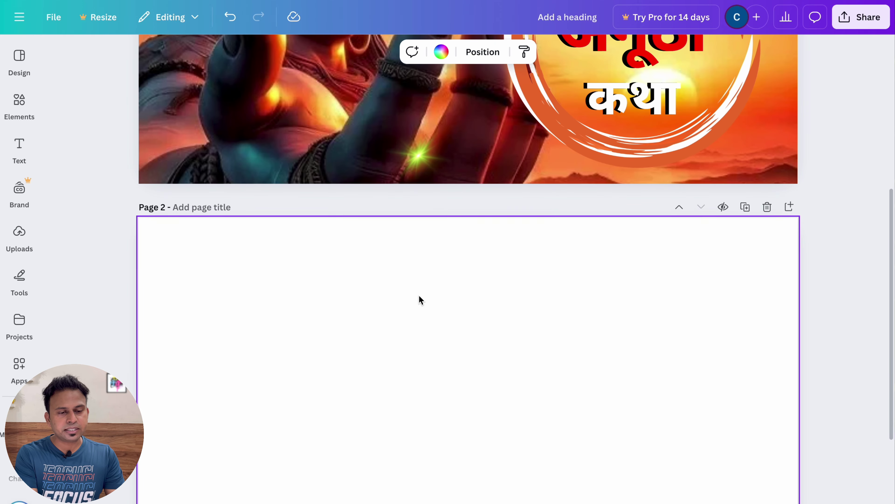
scroll(419, 300, "down", 1)
scroll(420, 300, "up", 3)
scroll(419, 299, "up", 3)
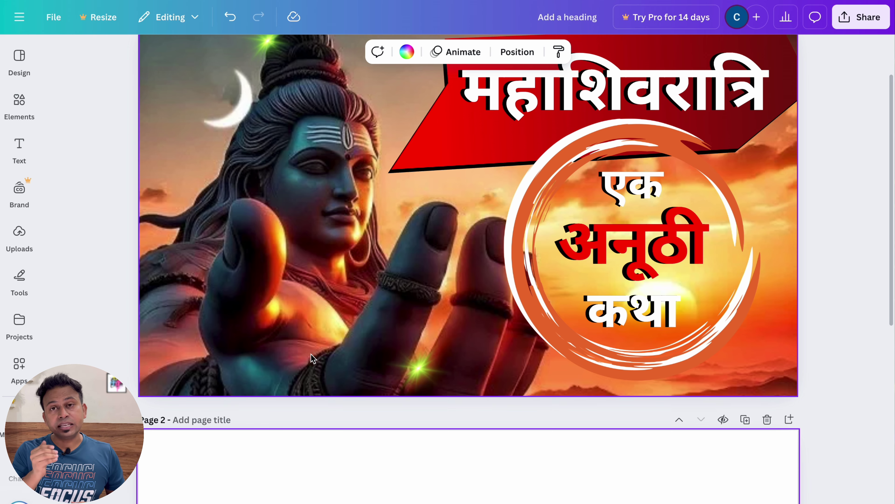
scroll(323, 436, "down", 1)
scroll(322, 433, "up", 1)
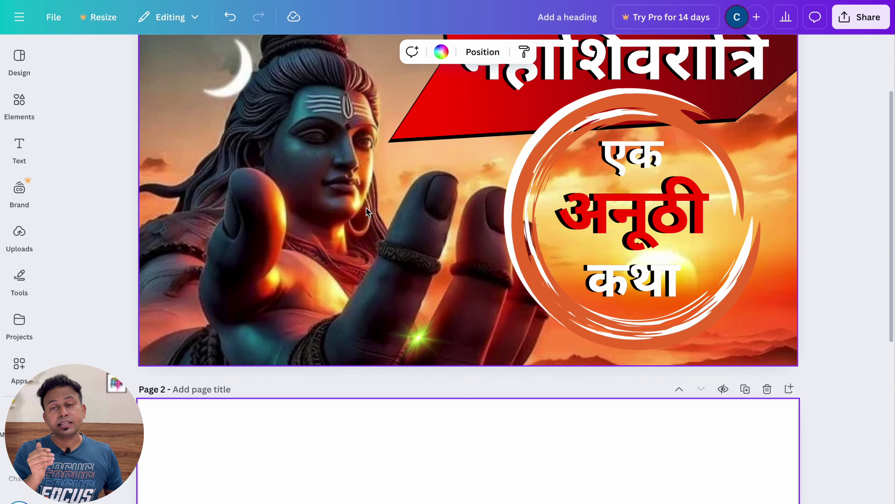
- Place the uploaded image of Shiva at sunset on page 2, keeping only one copy of it
scroll(350, 412, "down", 5)
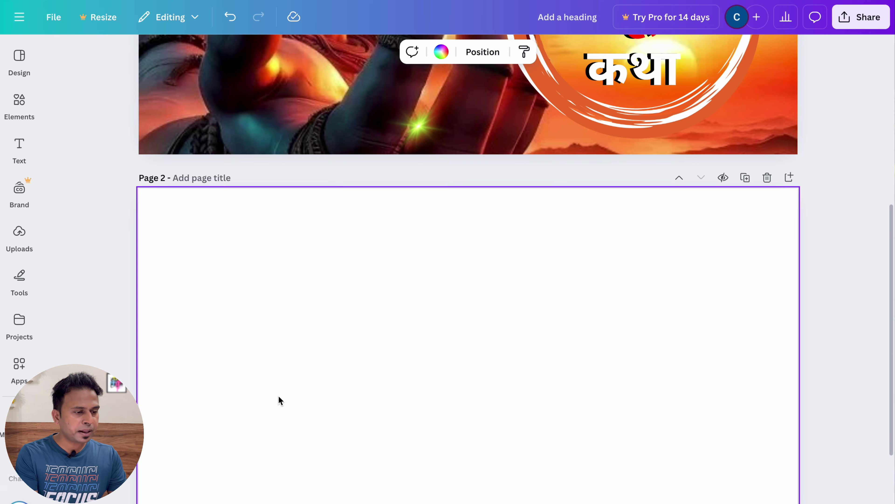
left_click(19, 233)
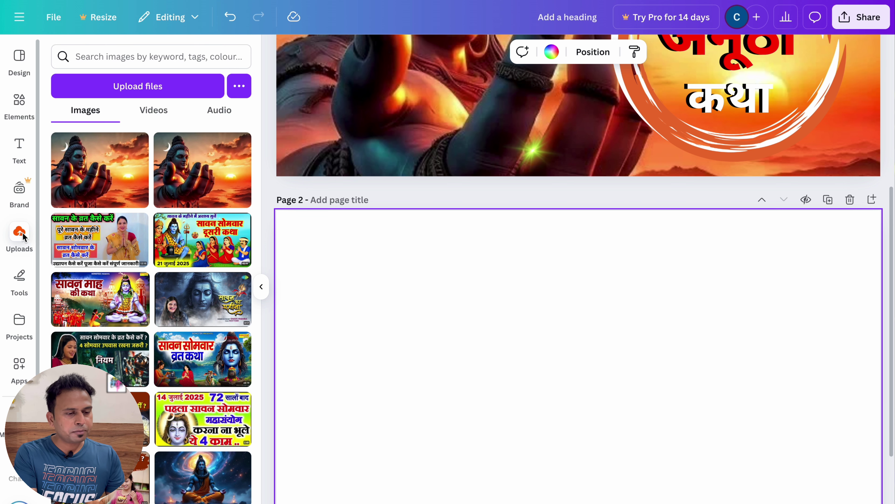
left_click(87, 163)
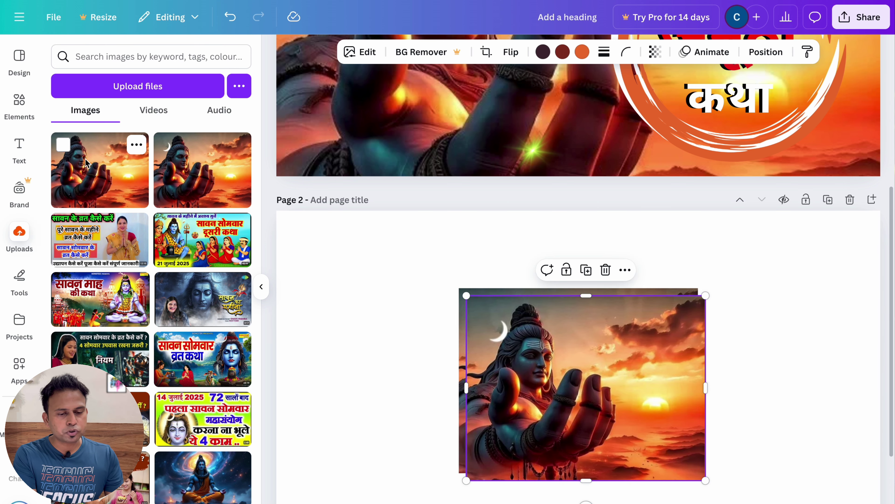
left_click(430, 297)
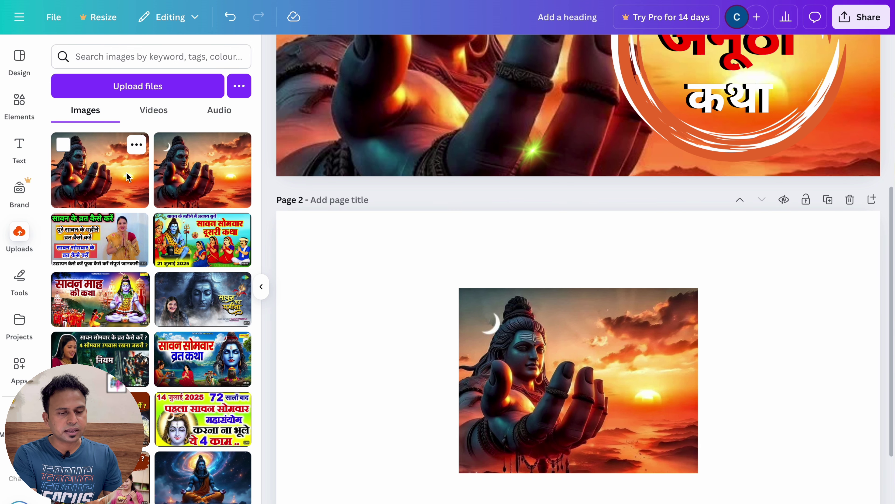
left_click(575, 369)
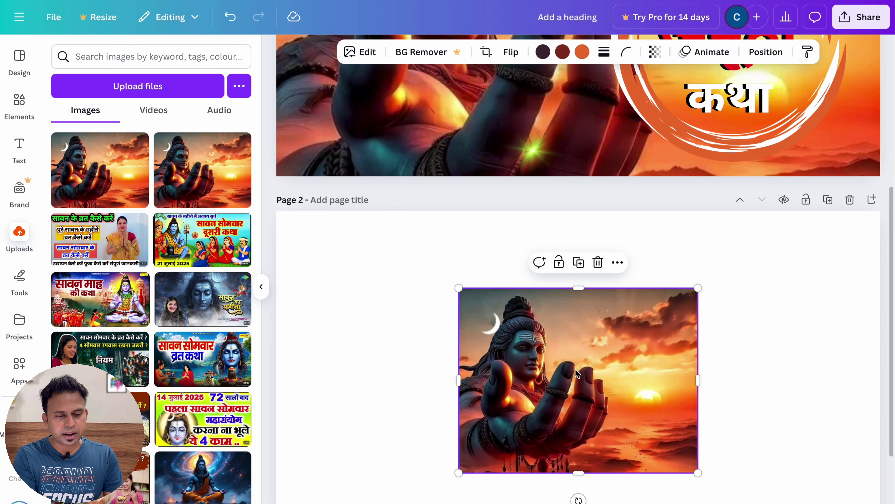
- Align the Shiva image with page 2's upper-left corner and enlarge it to cover the whole page
left_click_drag(622, 394, 563, 385)
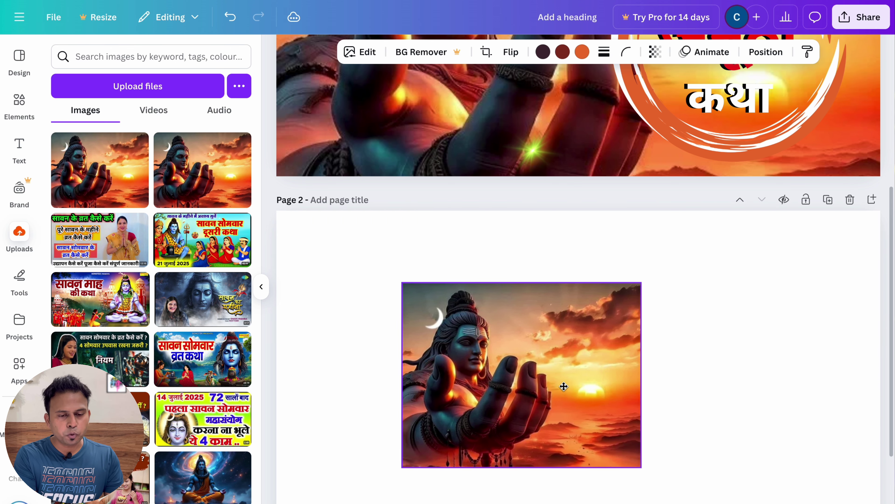
scroll(563, 384, "down", 3)
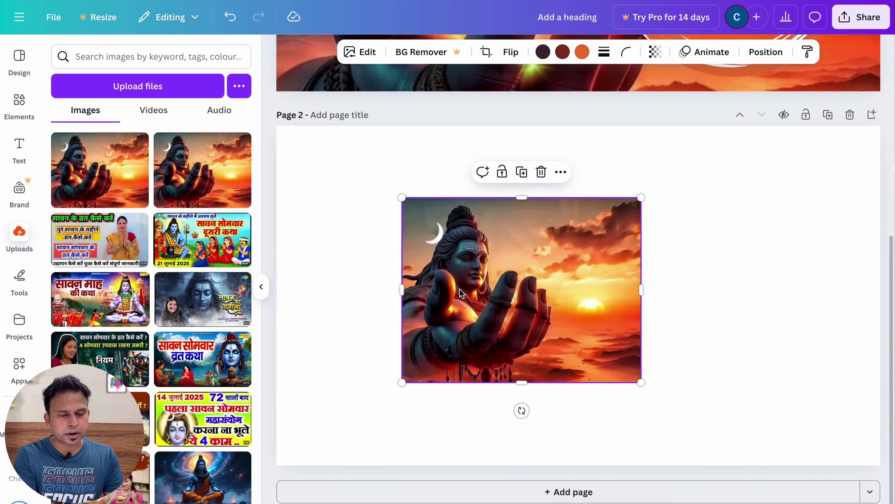
key("ctrl+minus")
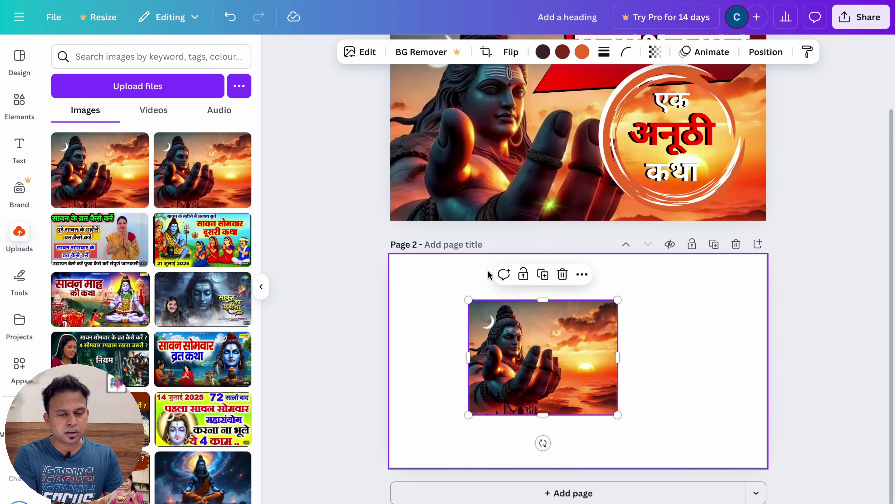
left_click_drag(547, 357, 469, 313)
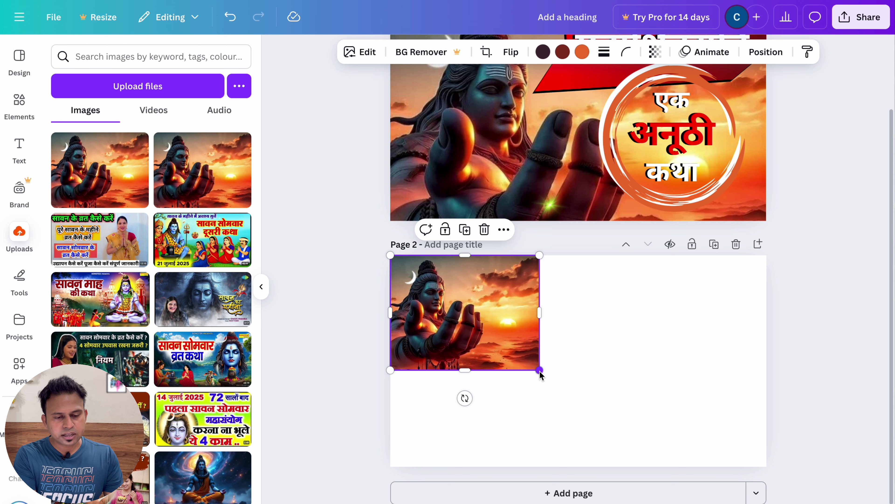
left_click_drag(540, 370, 664, 465)
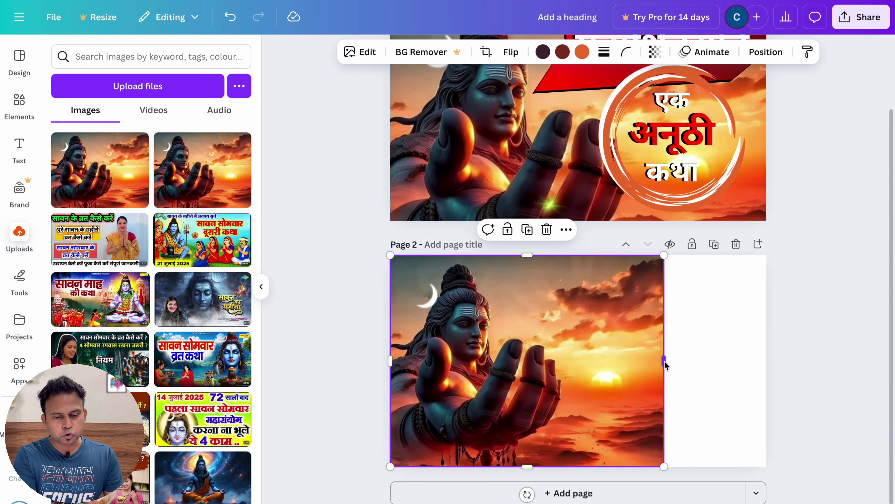
left_click_drag(664, 361, 766, 368)
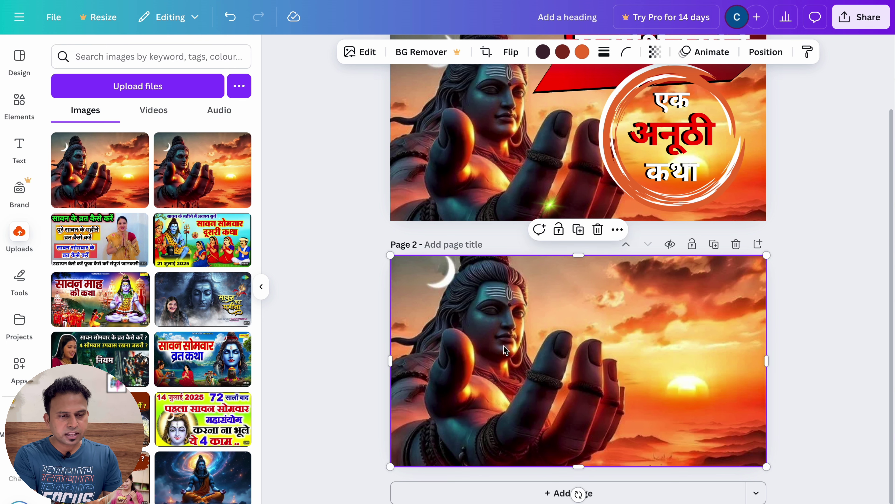
- Shrink the Shiva image and stretch its edges back over page 2 so the whole hair bun and more sky fit in
scroll(503, 345, "up", 2)
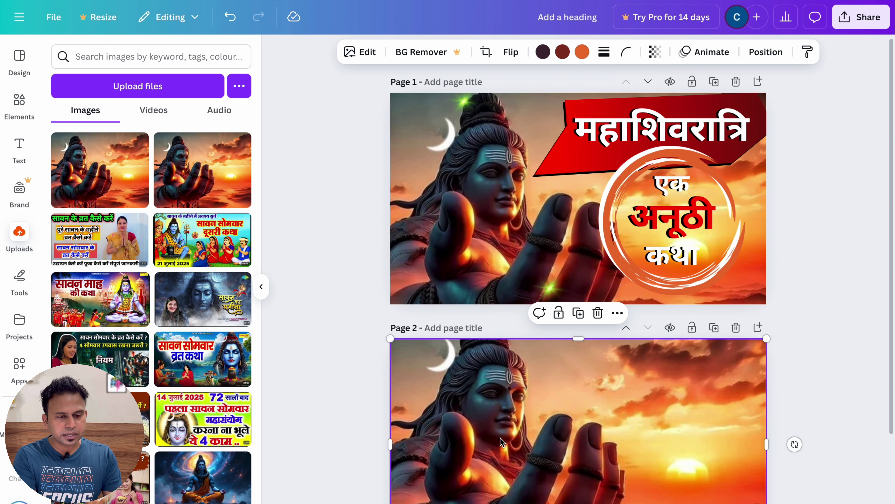
scroll(500, 367, "down", 2)
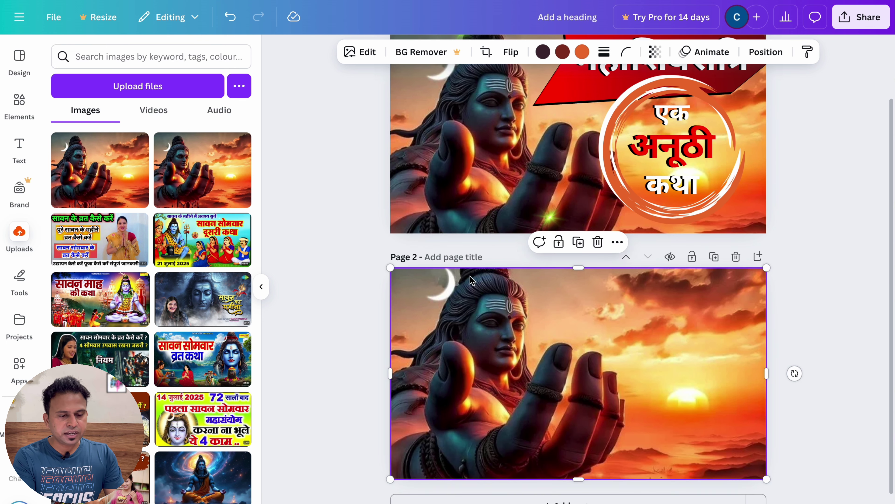
scroll(471, 276, "up", 2)
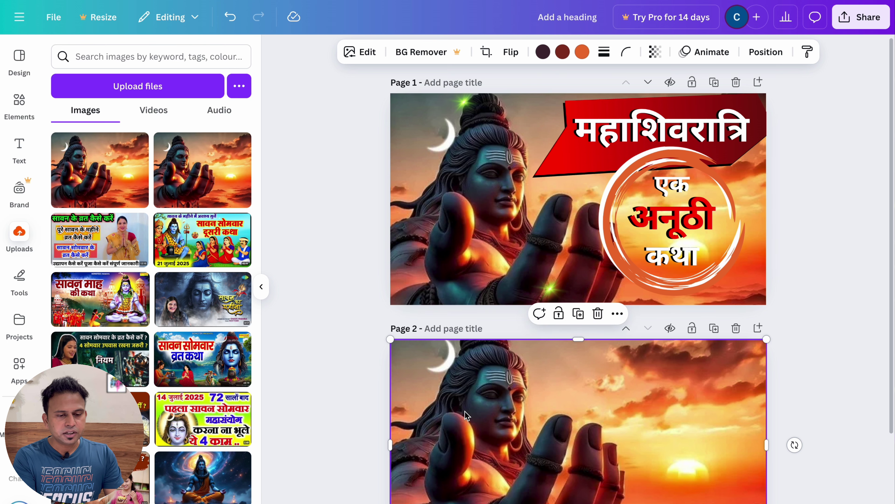
left_click_drag(767, 264, 635, 374)
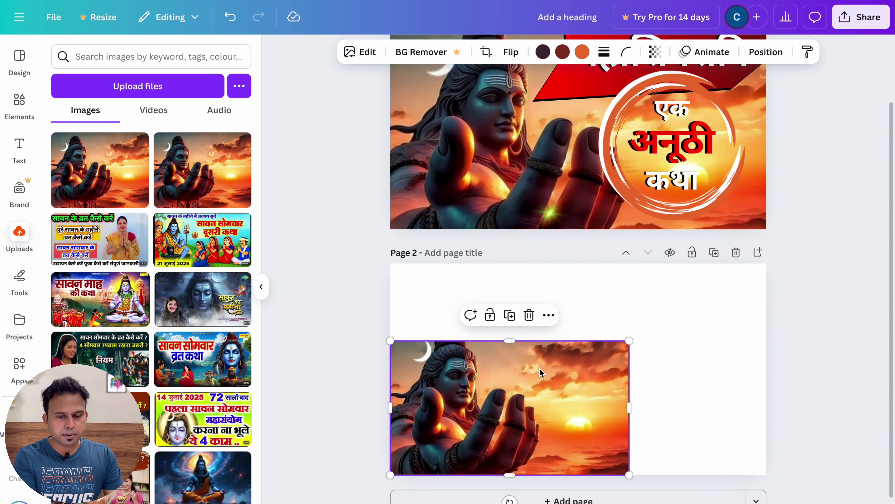
left_click_drag(509, 341, 511, 312)
left_click_drag(629, 394, 767, 392)
left_click_drag(579, 308, 578, 263)
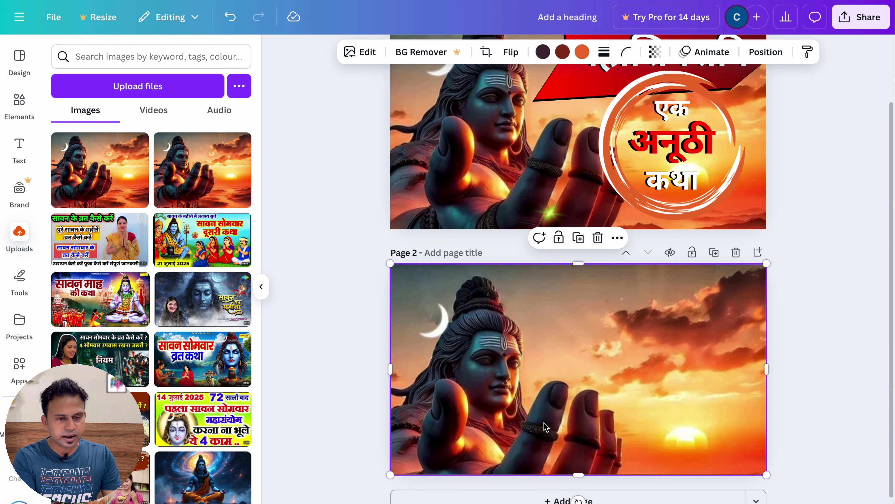
- Extend the Shiva image slightly beyond the upper and lower edges of page 2 and shift it a little upward
scroll(571, 398, "up", 2)
scroll(571, 399, "down", 2)
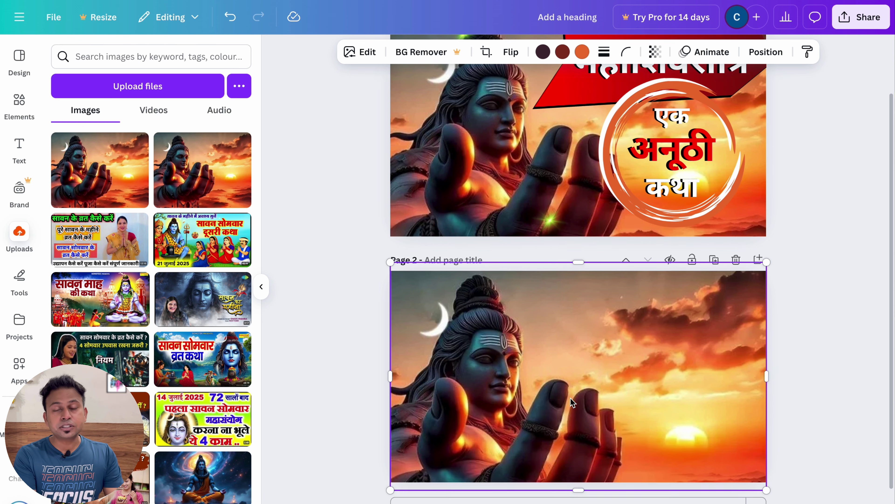
scroll(570, 398, "up", 2)
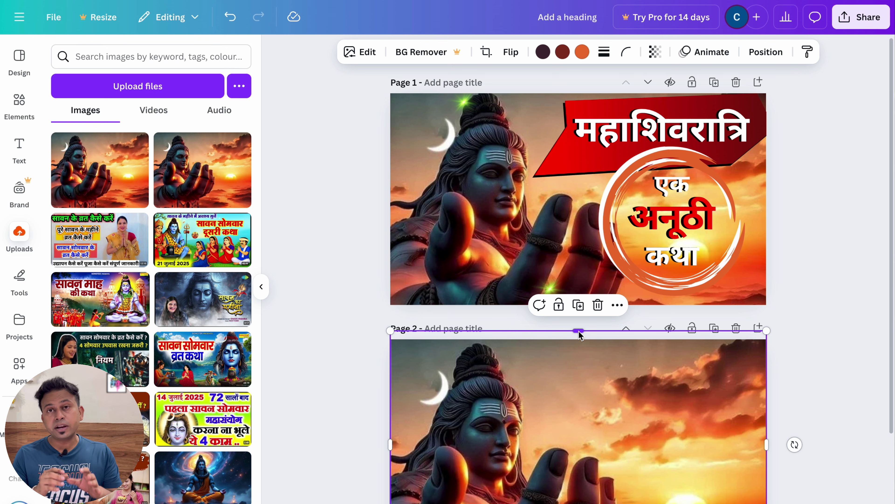
left_click_drag(571, 382, 569, 371)
scroll(573, 406, "down", 2)
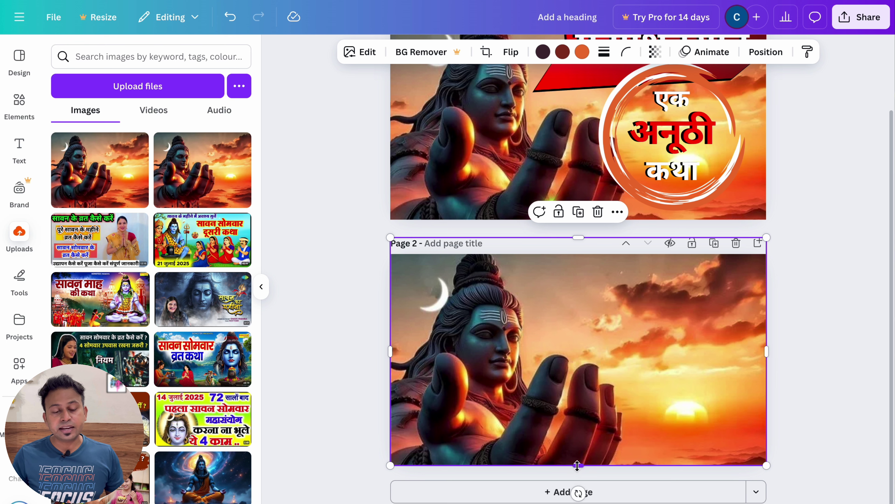
left_click_drag(577, 464, 578, 470)
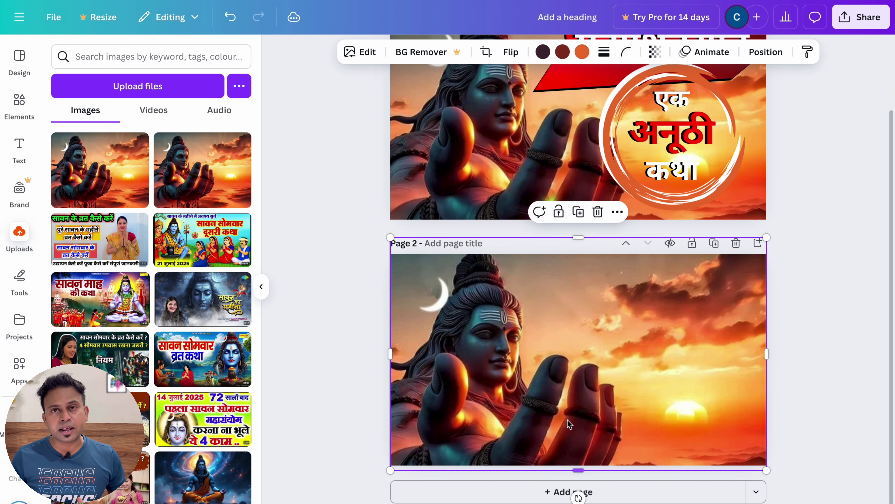
left_click(809, 350)
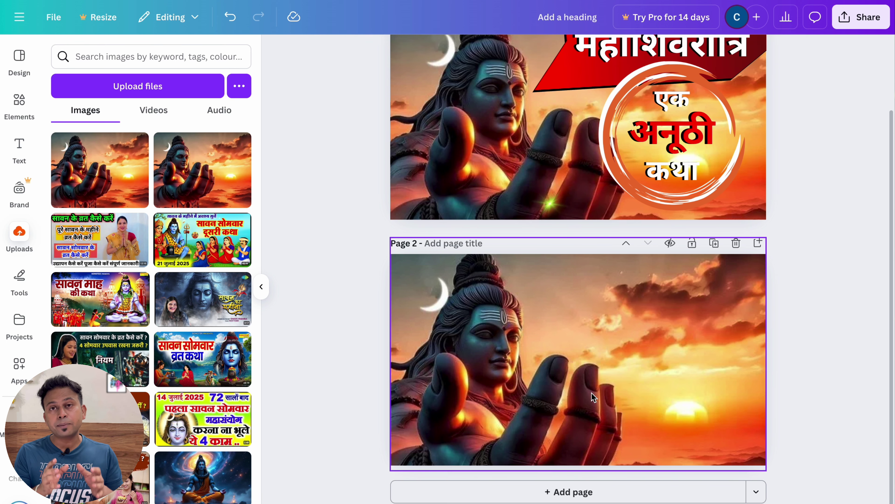
scroll(606, 338, "up", 2)
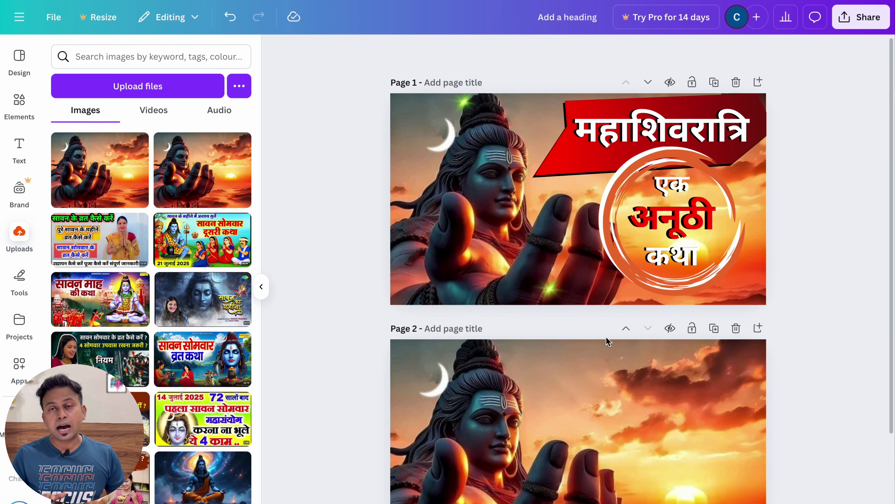
scroll(606, 338, "down", 2)
scroll(517, 371, "up", 1)
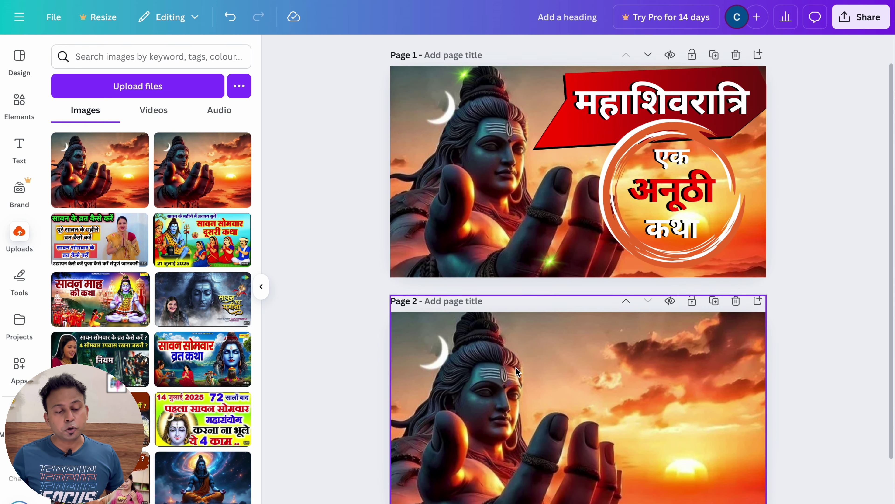
scroll(517, 372, "down", 1)
scroll(467, 336, "up", 1)
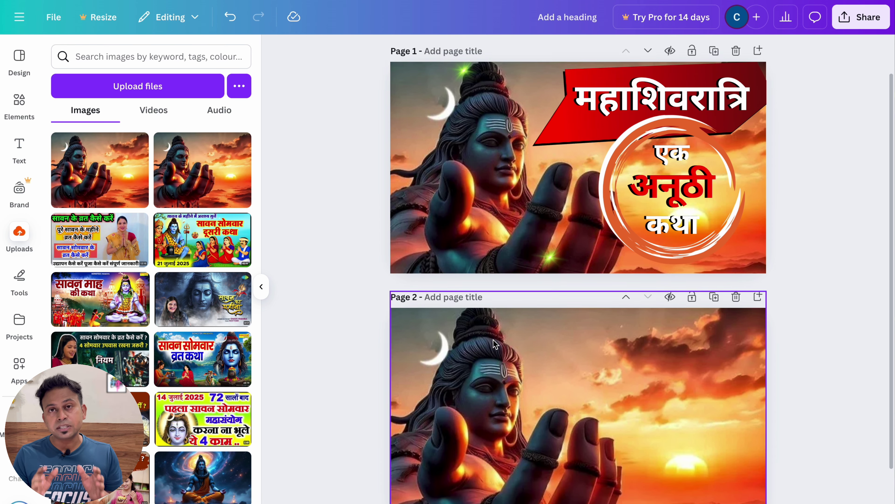
scroll(495, 344, "up", 1)
scroll(520, 410, "down", 2)
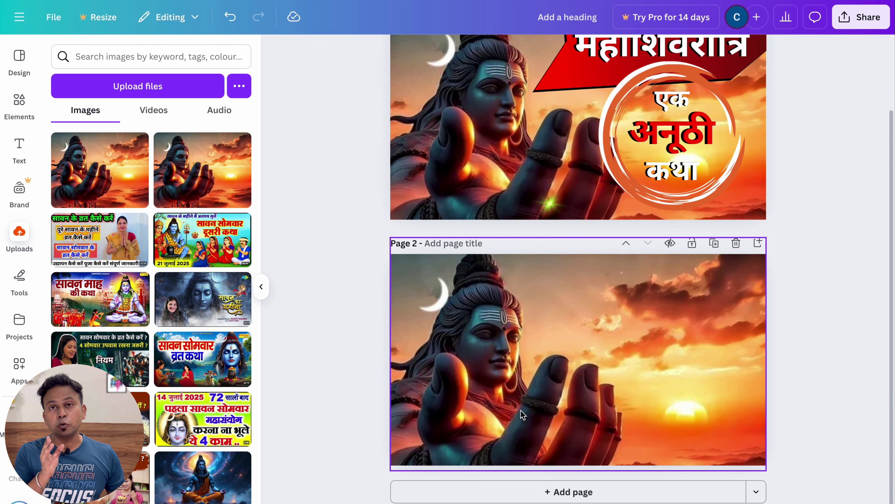
scroll(520, 410, "up", 2, "ctrl")
scroll(520, 410, "up", 5)
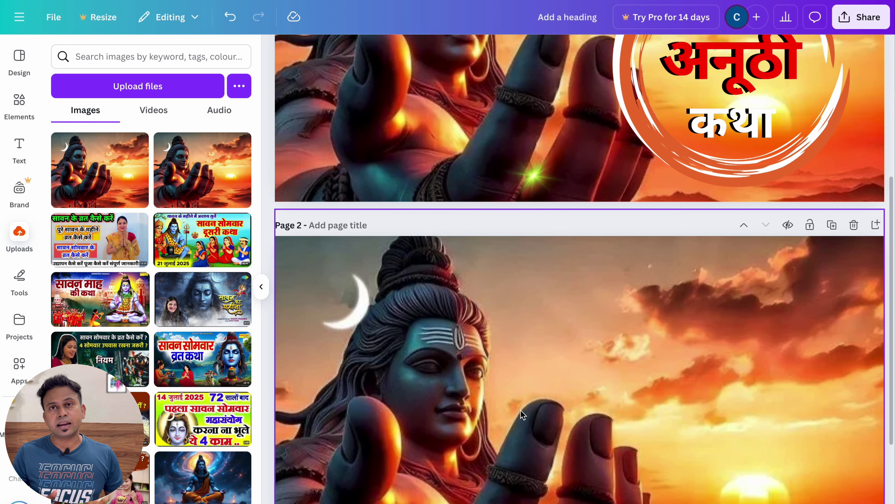
scroll(521, 415, "down", 3)
scroll(520, 414, "down", 2, "ctrl")
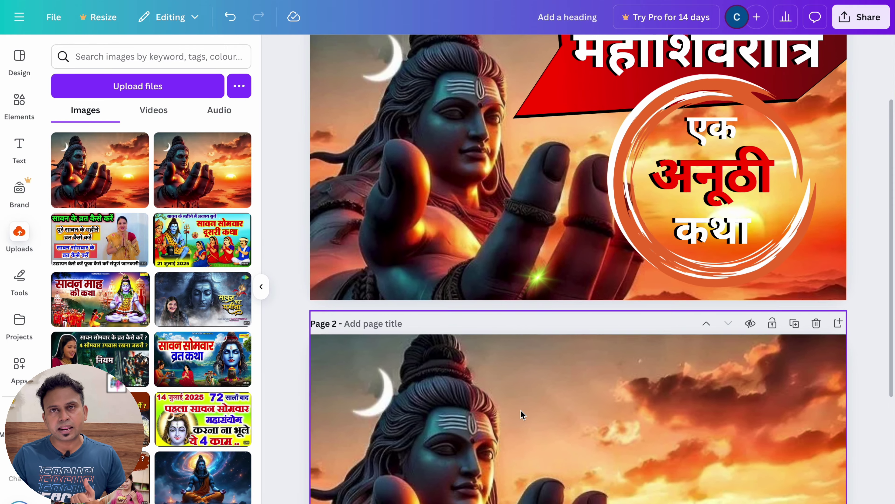
scroll(521, 414, "down", 2)
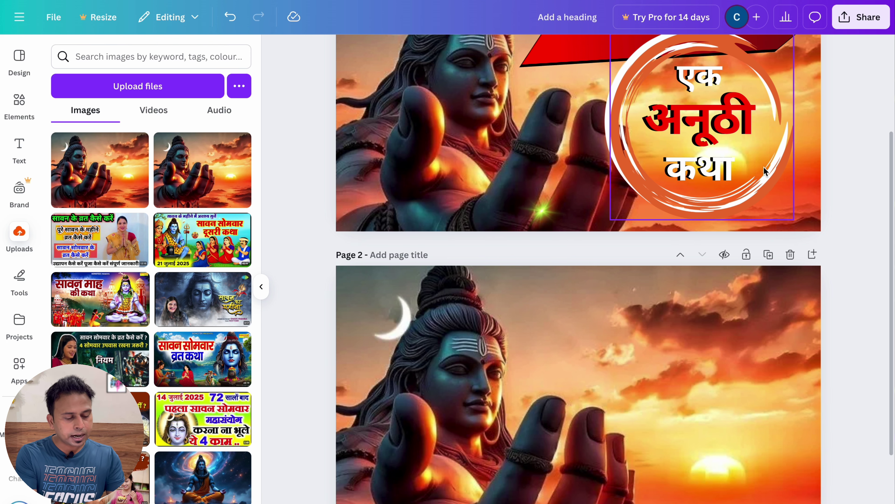
scroll(659, 144, "up", 3)
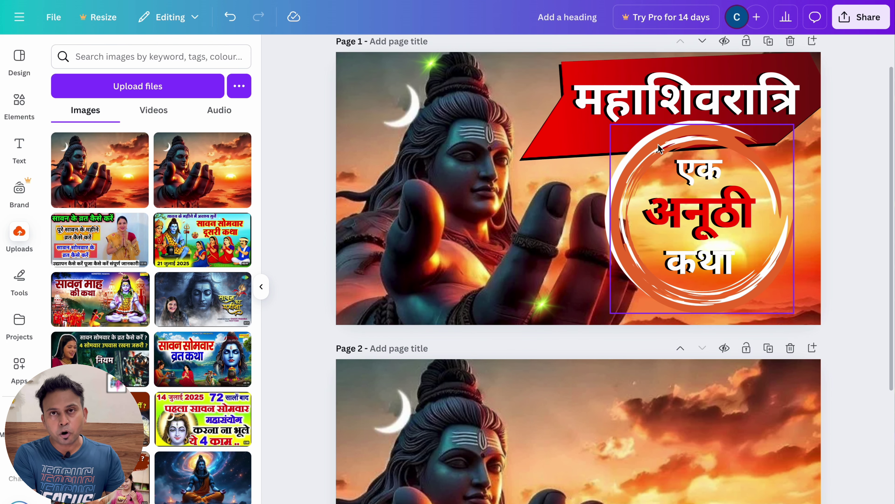
scroll(659, 147, "down", 1)
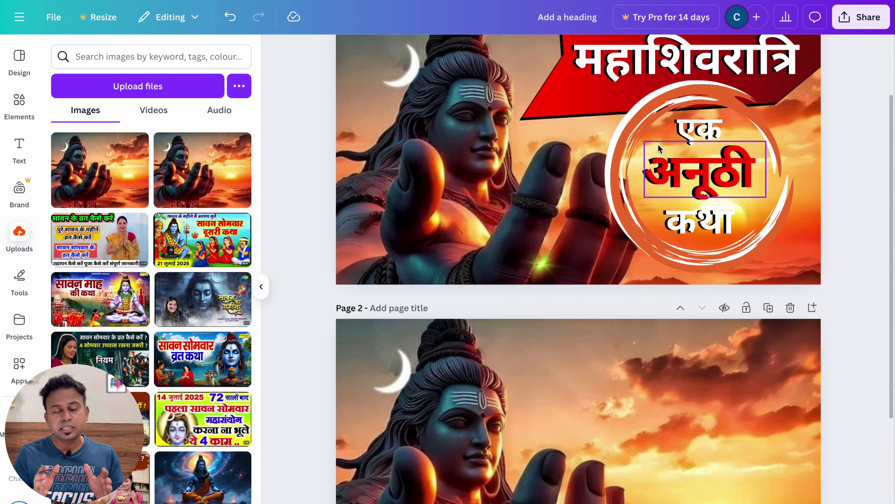
- Switch the keyboard input source back and forth between ABC – India and Hindi – Transliteration
key("ctrl+space")
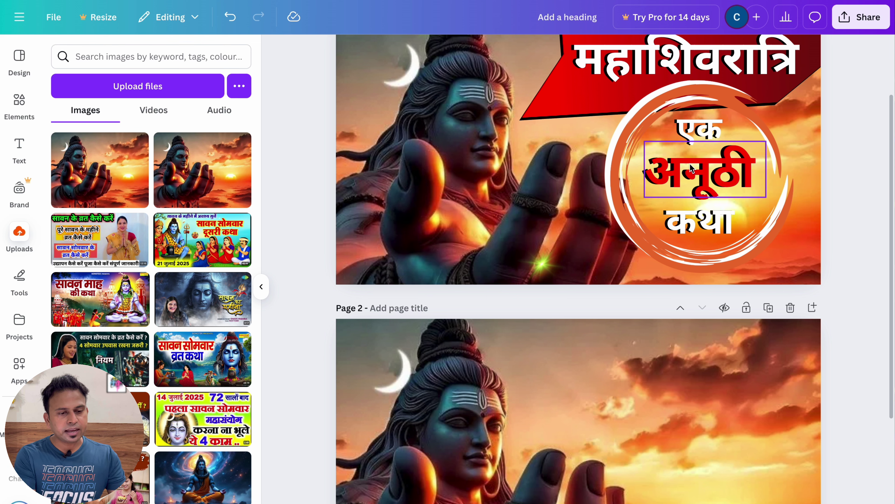
key("ctrl+space")
key("ctrl+space")
key("ctrl+space")
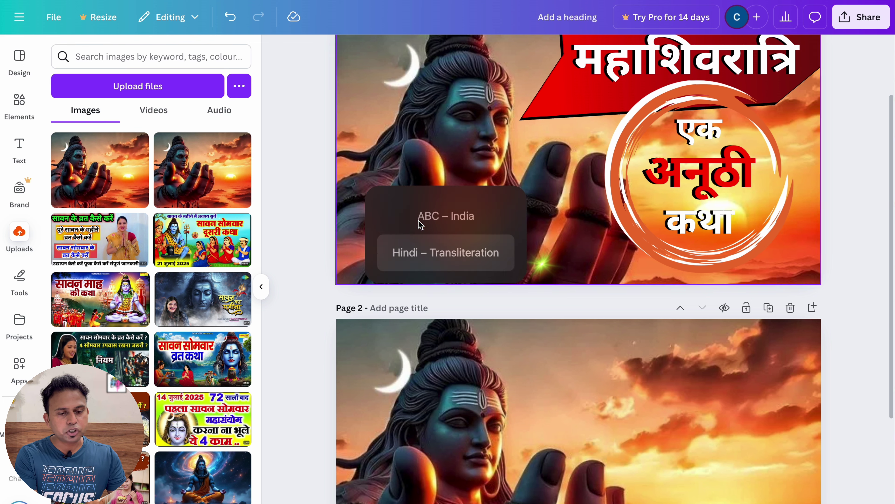
key("ctrl+space")
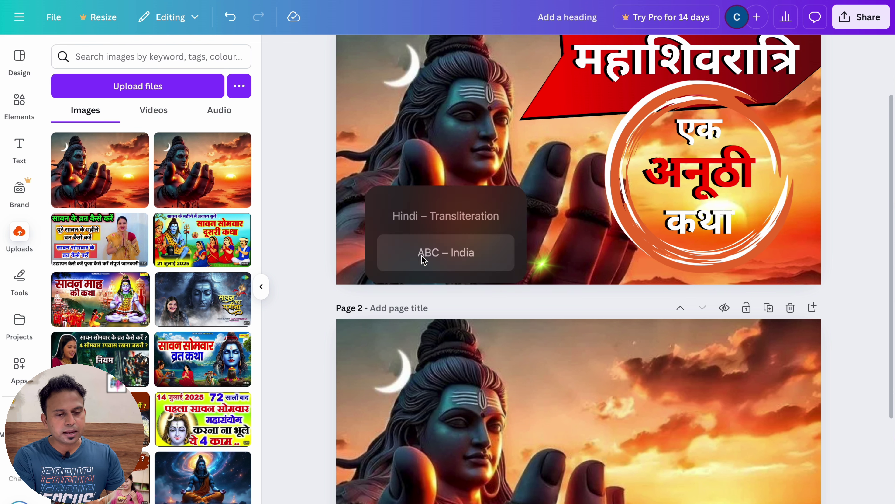
key("ctrl+space")
key("ctrl+space")
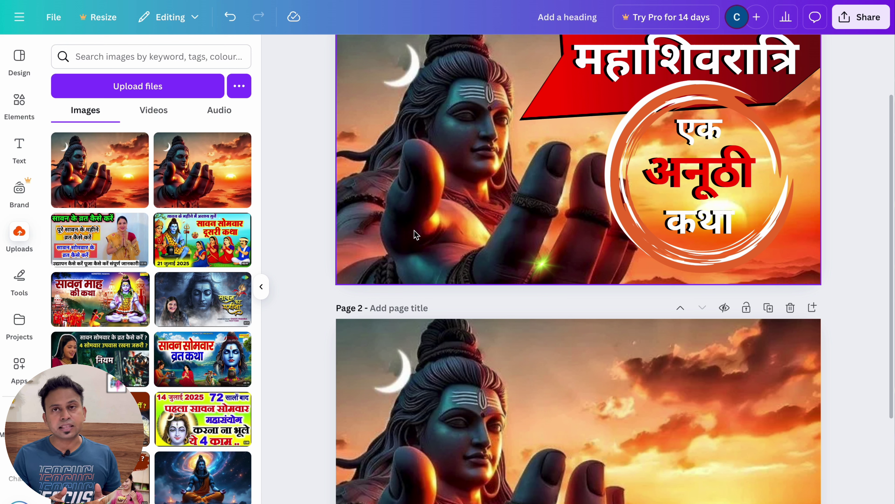
key("ctrl+space")
key("ctrl+space")
key("ctrl+space")
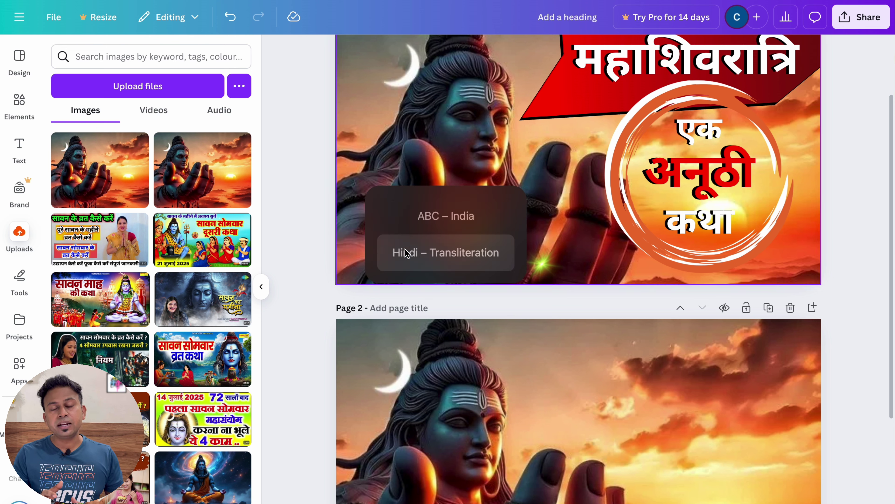
key("ctrl+space")
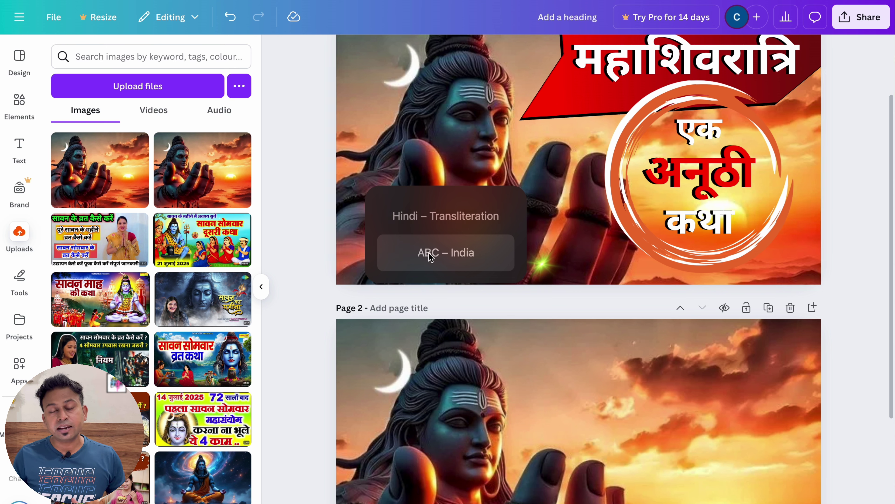
key("ctrl+space")
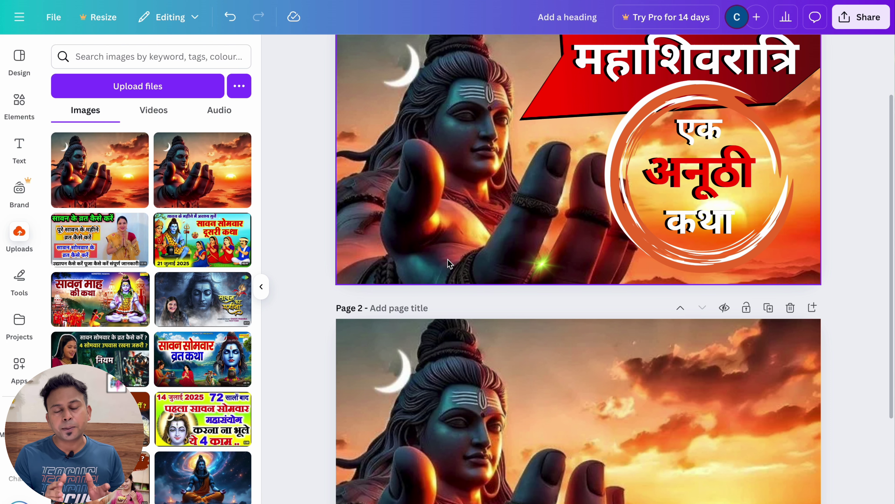
- Examine the red banner behind the महाशिवरात्रि title on page 1 against the background image on page 2
scroll(449, 263, "up", 3)
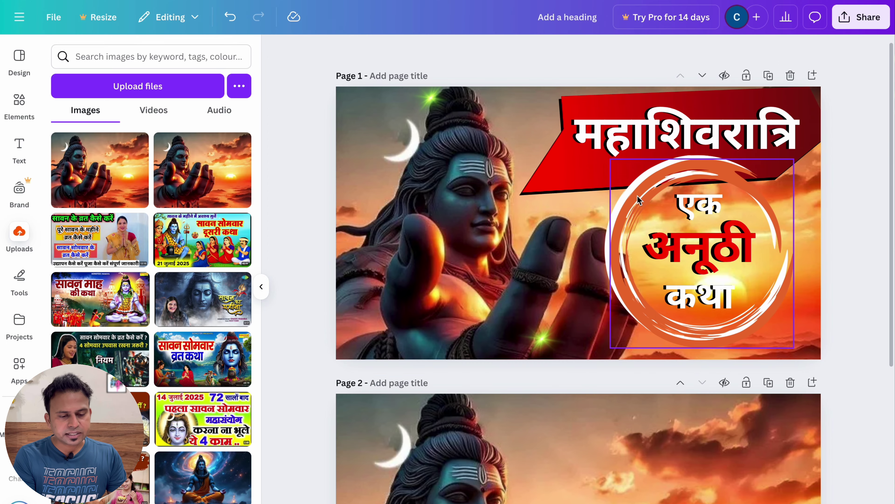
left_click(546, 185)
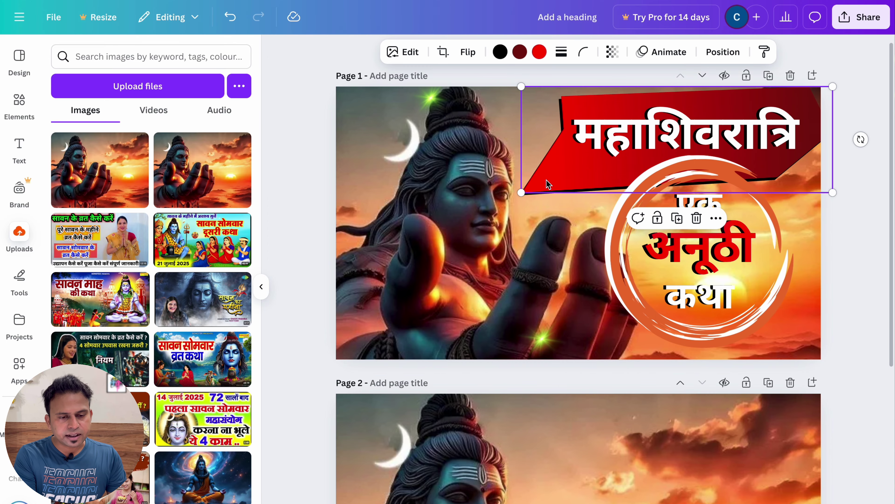
scroll(547, 186, "up", 1)
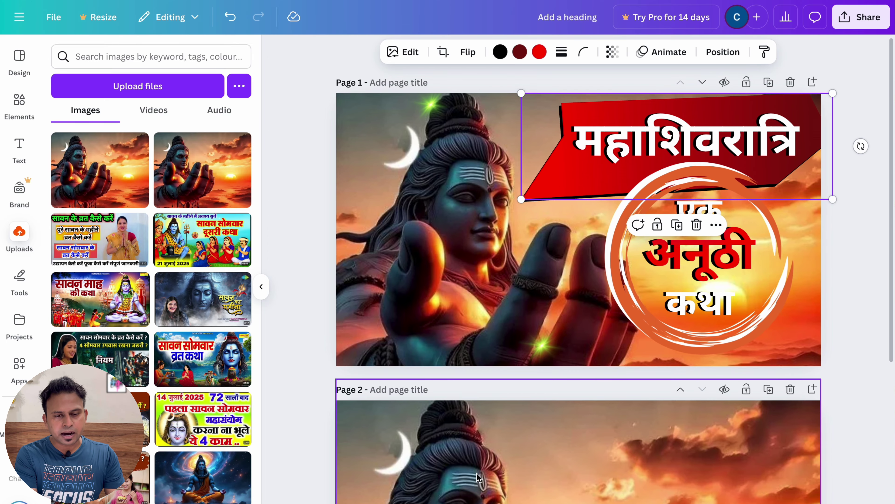
left_click(484, 481)
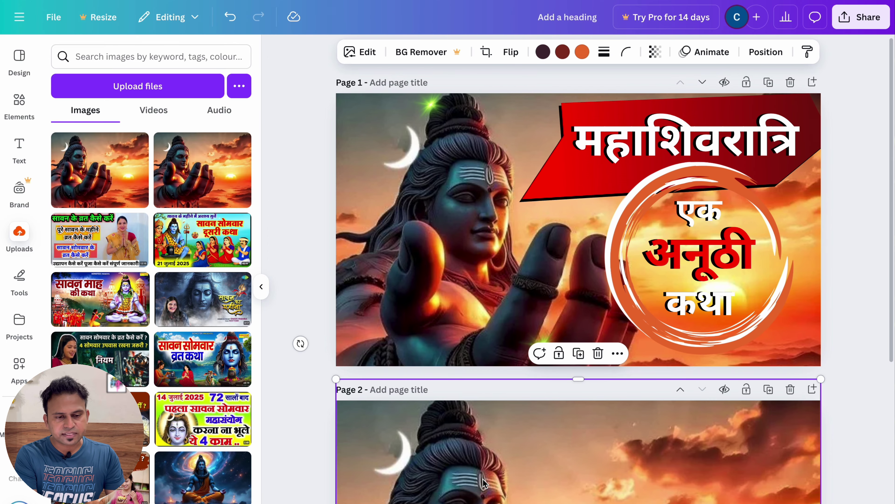
left_click(549, 187)
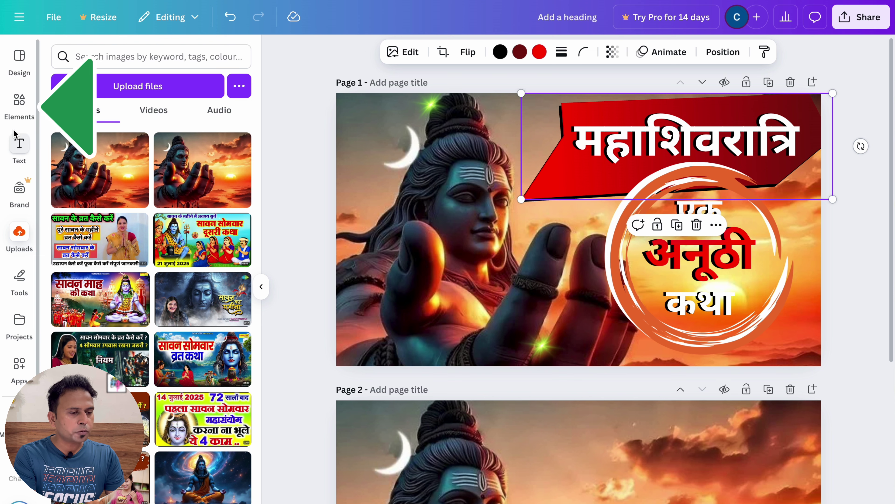
- Add the red gradient arrow banner from the recently used elements and move it onto the upper part of page 2
left_click(18, 104)
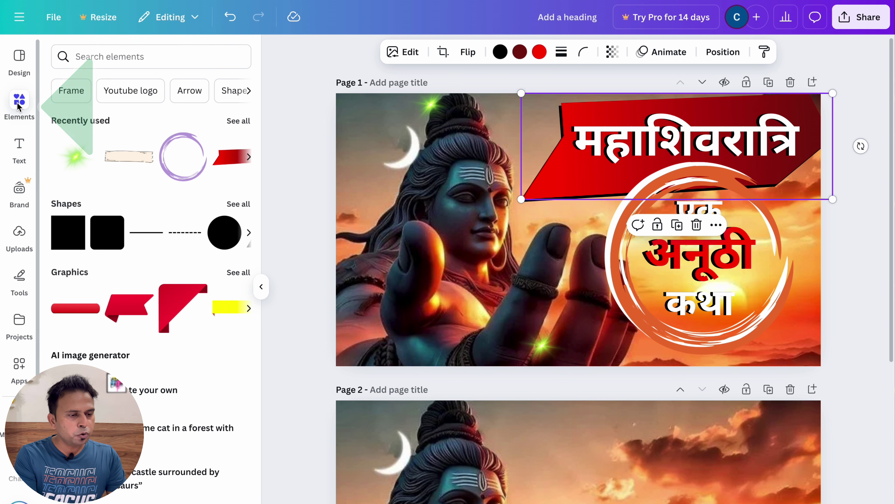
left_click(236, 121)
scroll(190, 413, "down", 10)
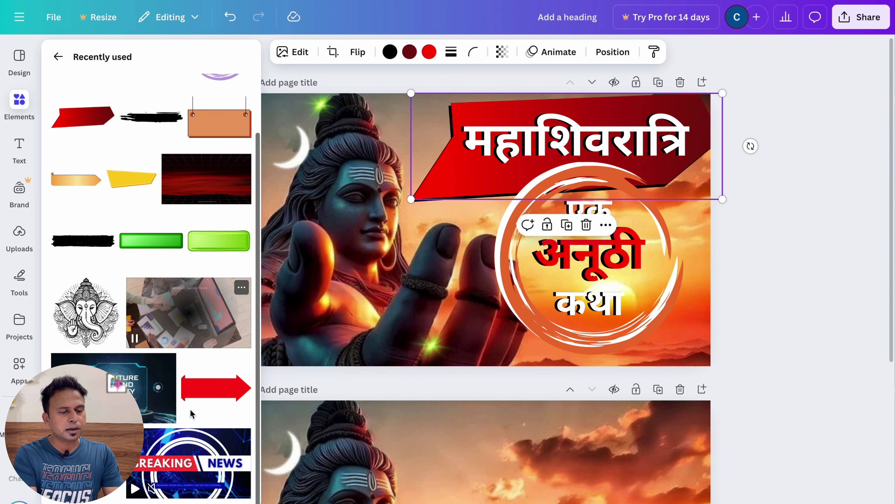
scroll(191, 413, "down", 1)
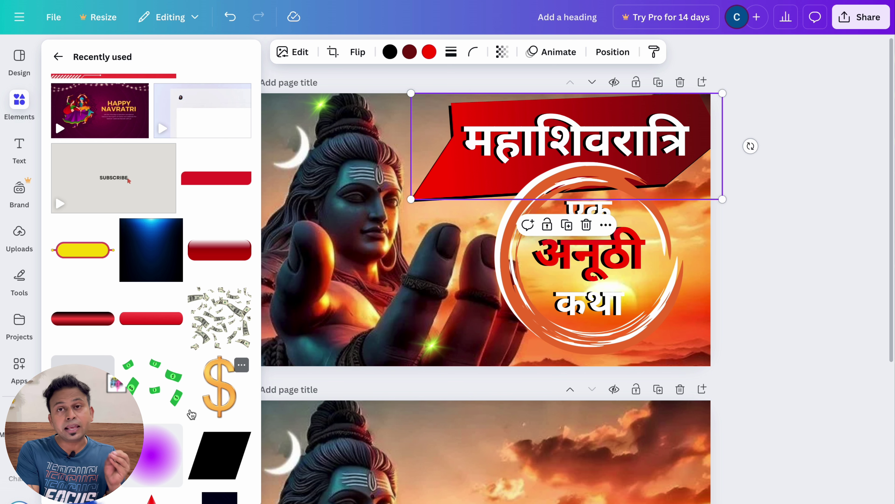
scroll(191, 413, "down", 10)
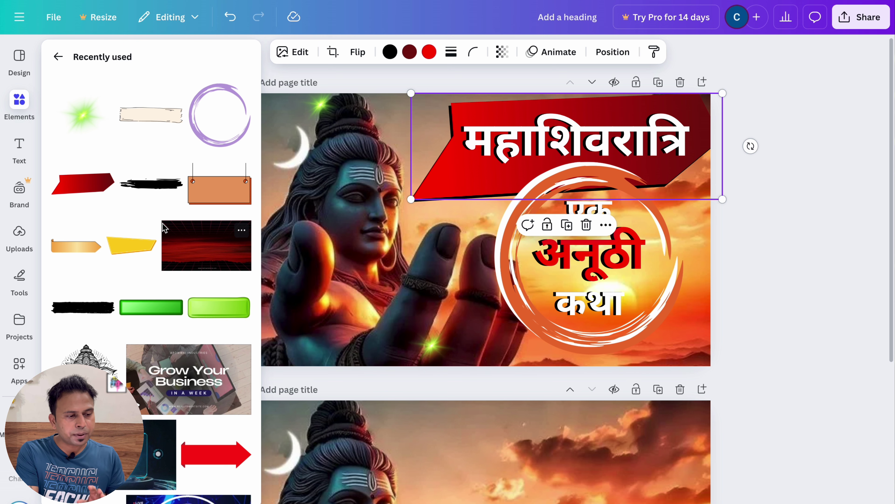
left_click(83, 183)
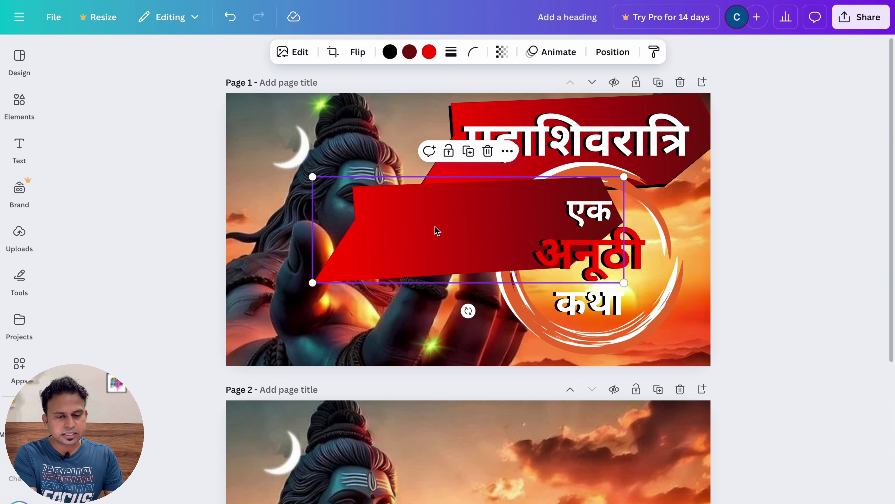
left_click_drag(427, 220, 481, 456)
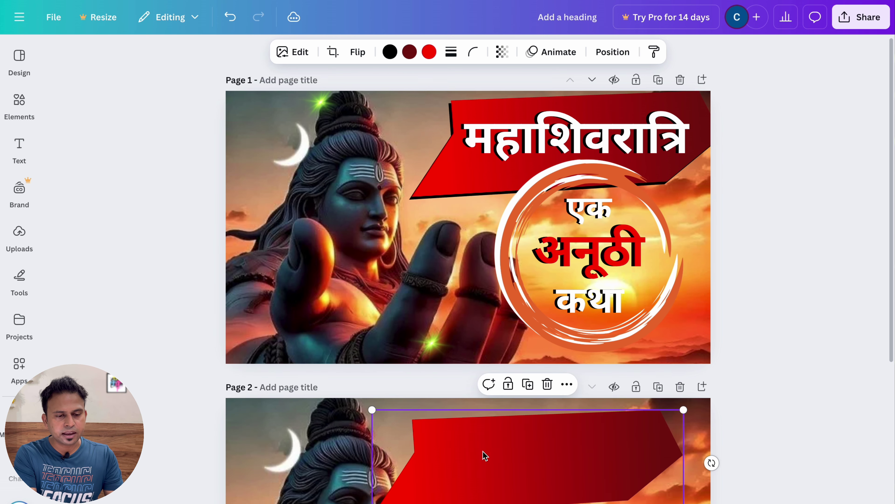
- Position the arrow banner in page 2's upper-right area, with its tip flush against the page's right edge
scroll(485, 451, "down", 3)
left_click_drag(527, 363, 554, 365)
scroll(555, 365, "up", 3)
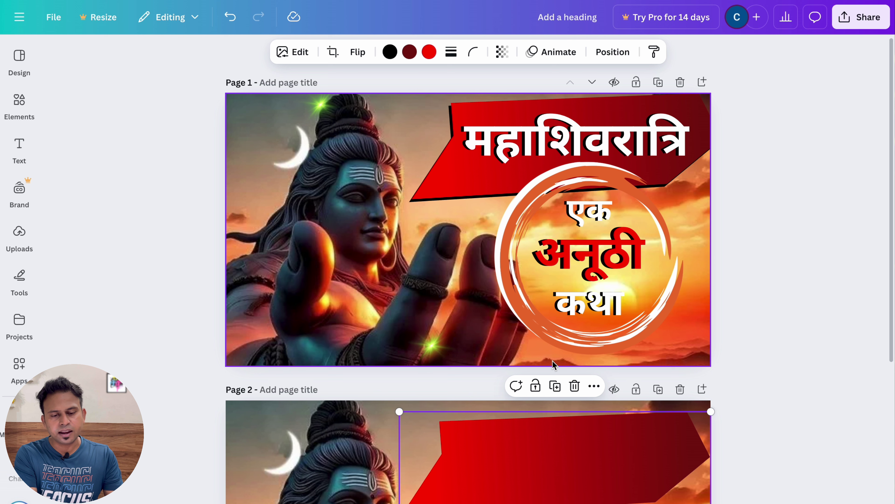
left_click_drag(556, 454, 563, 443)
scroll(563, 443, "down", 3)
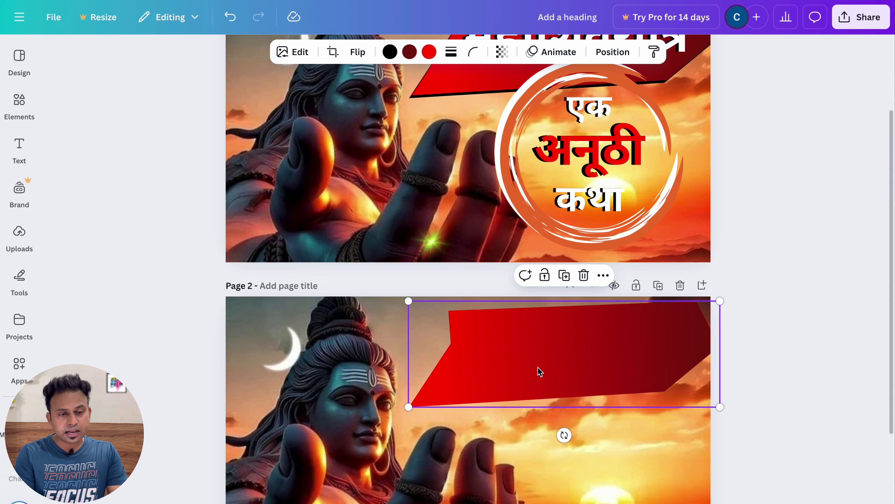
left_click_drag(540, 371, 531, 372)
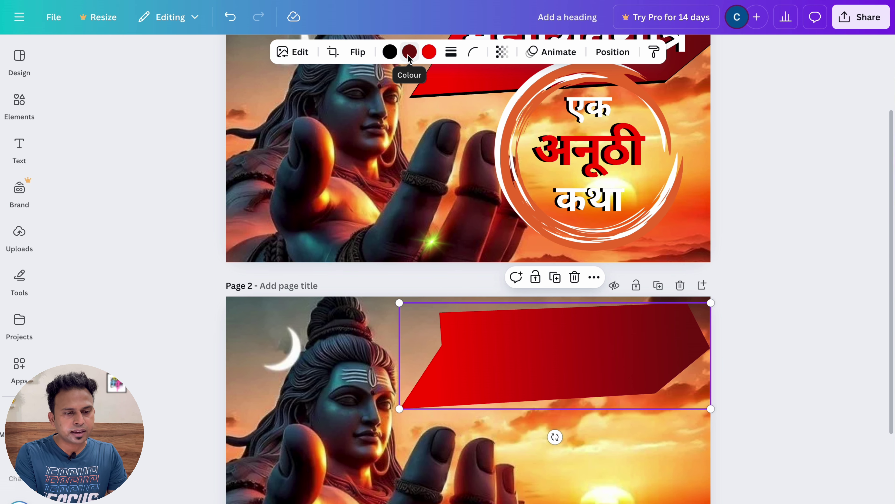
- Recolour both the dark red and the bright red of the page 2 banner to black #000000
left_click(409, 53)
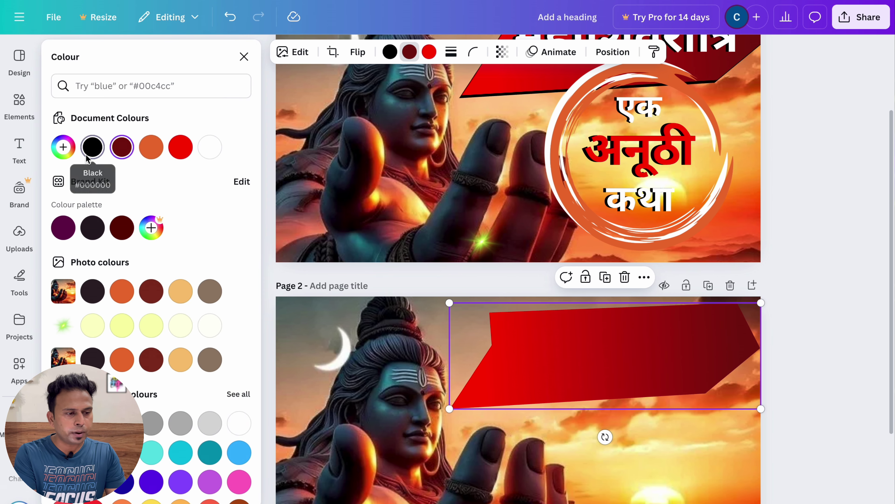
left_click(88, 158)
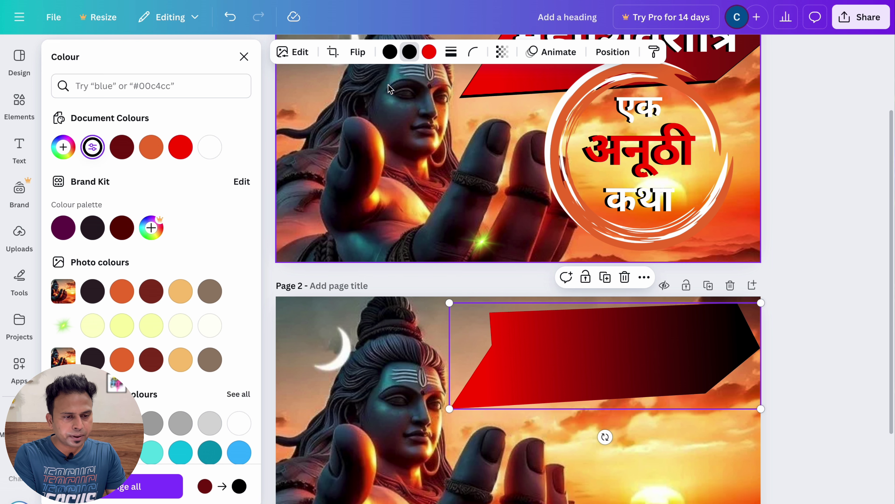
left_click(429, 53)
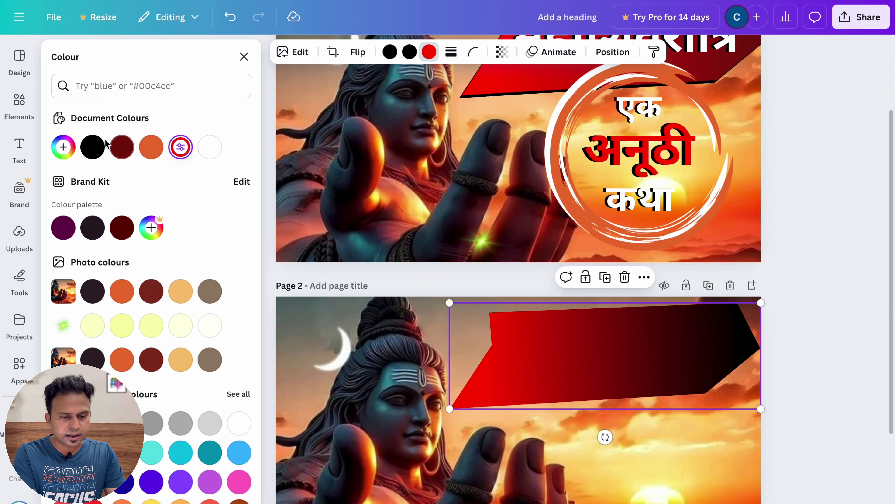
left_click(93, 145)
scroll(551, 383, "down", 2)
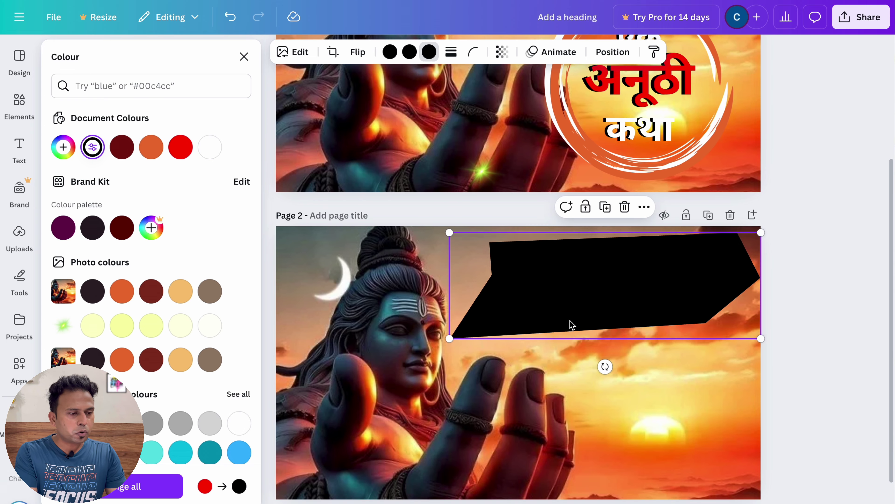
- Add a second red gradient arrow banner to page 2 and lay it over the black one, offset slightly to the right
left_click(19, 103)
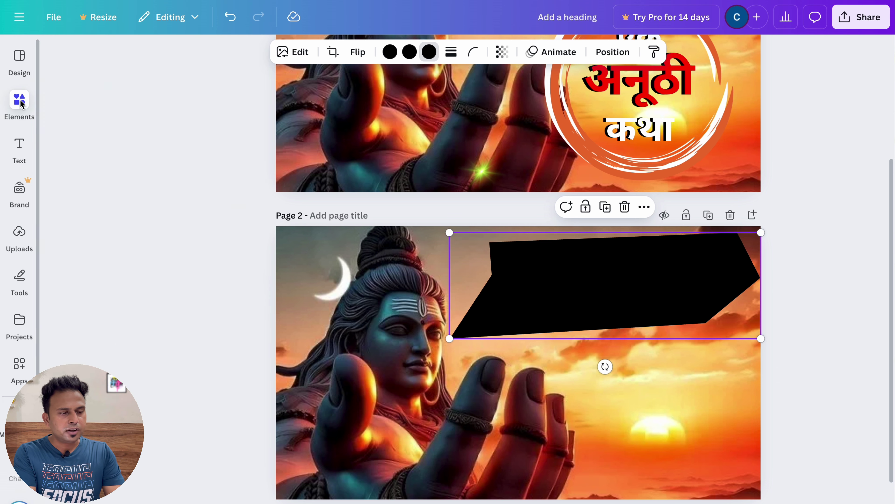
left_click(90, 186)
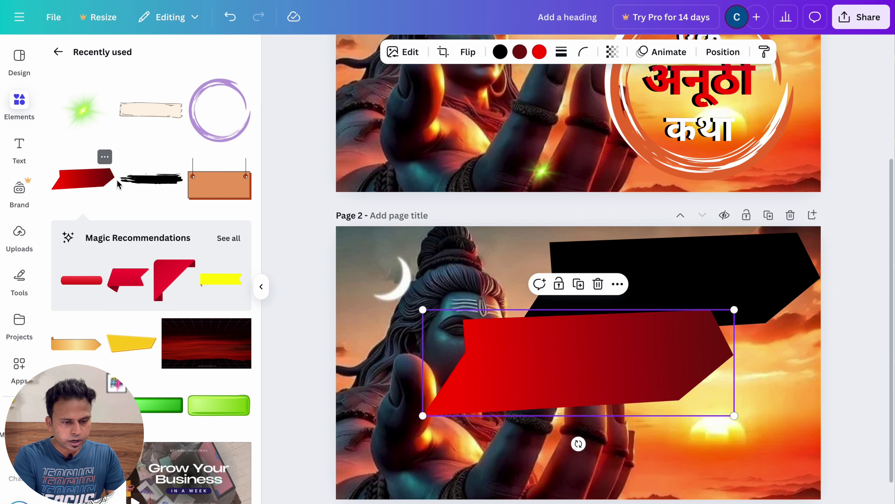
left_click_drag(556, 368, 666, 289)
scroll(629, 392, "up", 4)
scroll(628, 390, "down", 3)
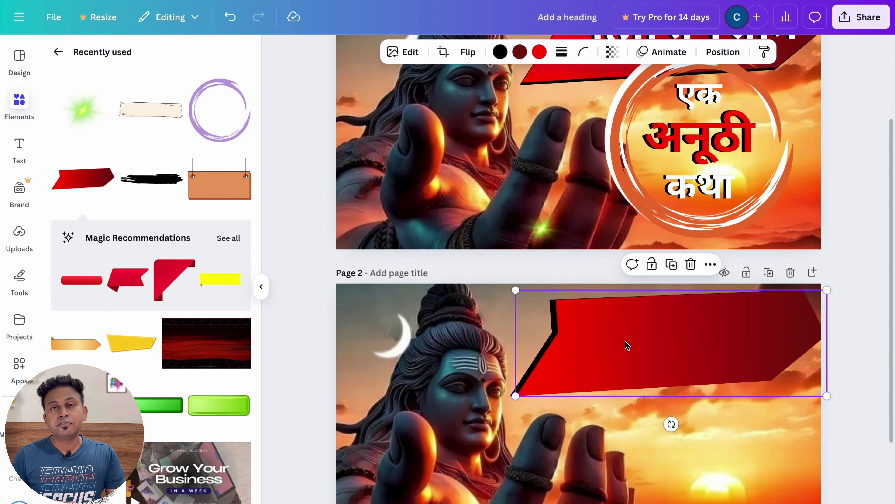
- Shift the red banner on page 2 slightly up and right so the black banner forms a thin shadow along its left and lower edges
scroll(625, 344, "up", 3)
scroll(628, 346, "up", 1)
scroll(669, 374, "down", 1)
scroll(670, 374, "right", 1)
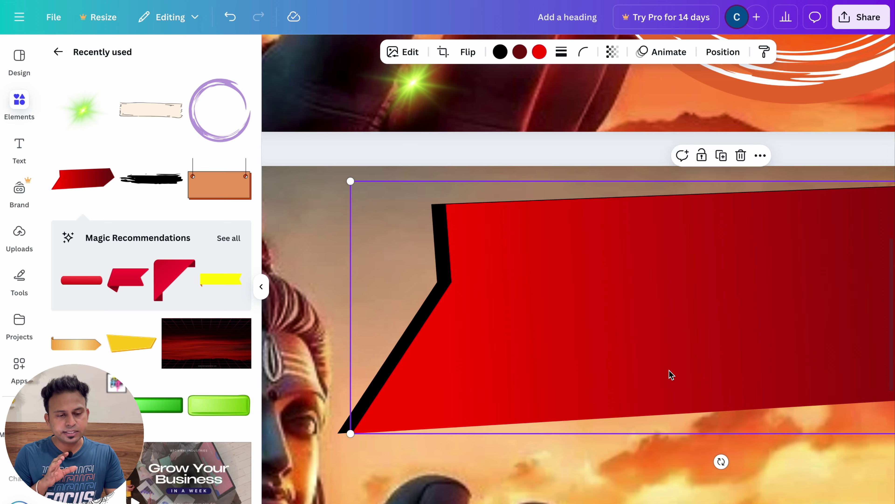
mouse_move(641, 285)
left_mouse_down()
mouse_move(631, 296)
mouse_move(628, 288)
left_mouse_up()
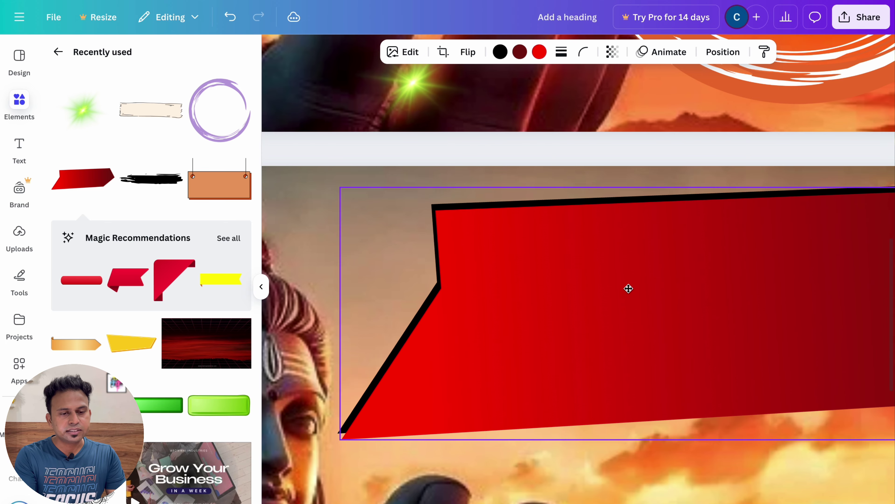
scroll(609, 300, "up", 10)
scroll(592, 310, "up", 5)
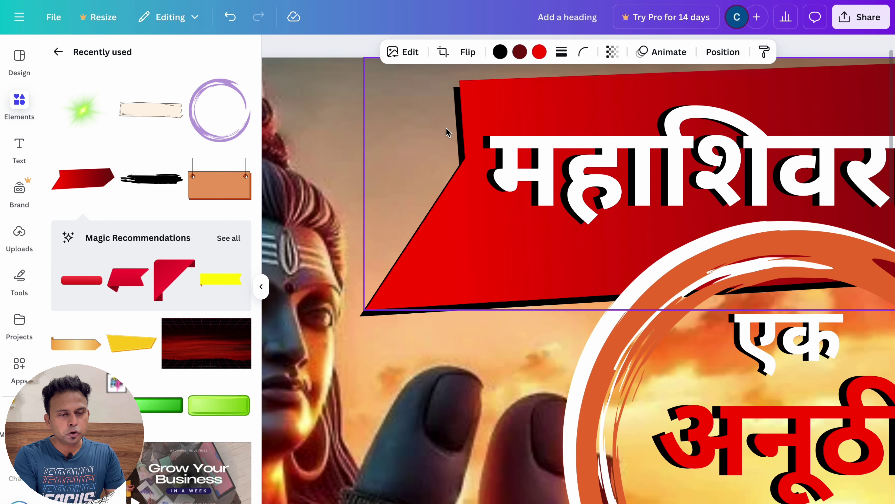
scroll(516, 443, "down", 10)
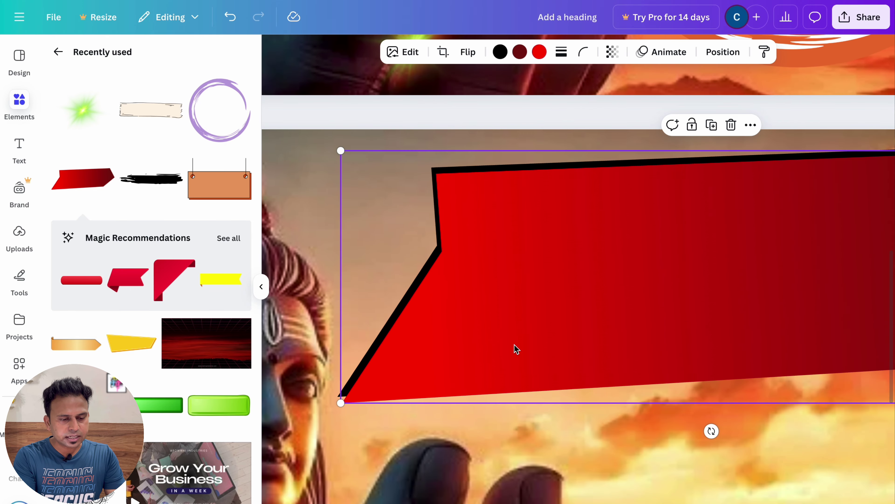
left_click_drag(554, 331, 555, 308)
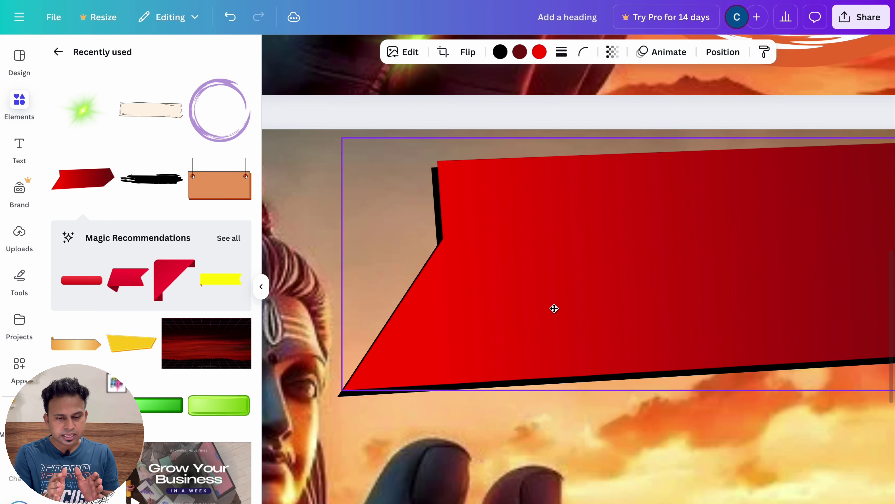
scroll(555, 310, "down", 5)
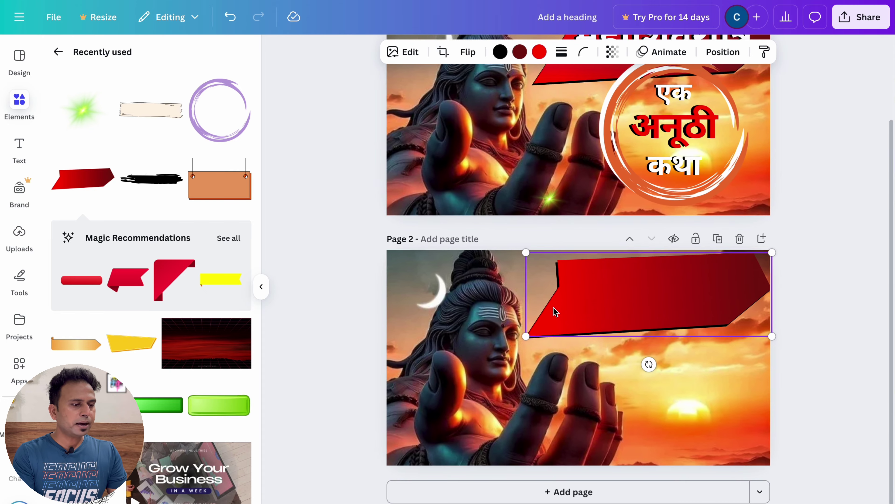
- Add the purple brush-stroke ring from the recently used elements and place it over the sun on page 2, overlapping the banner's lower edge
left_click(19, 101)
left_click(17, 100)
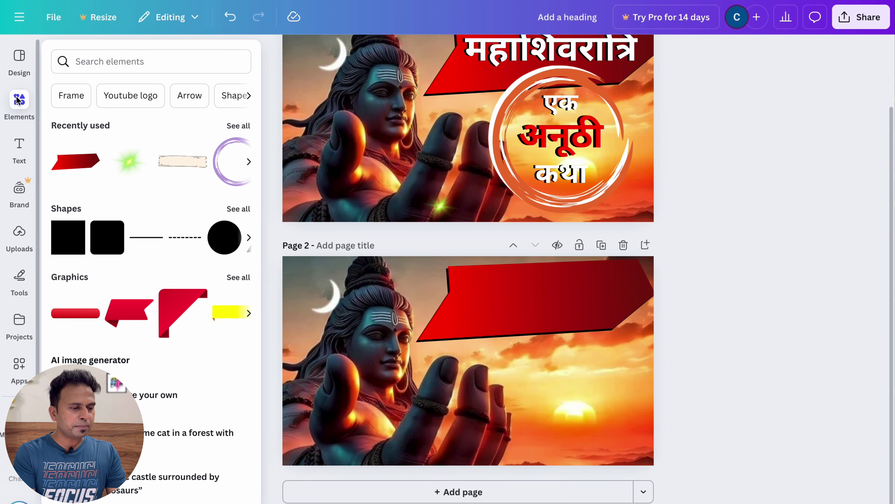
left_click(237, 126)
scroll(230, 133, "down", 3)
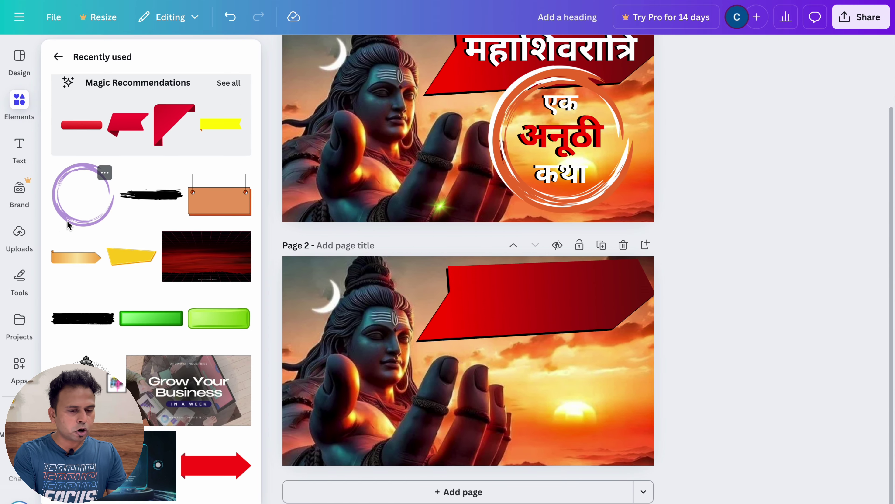
left_click(79, 196)
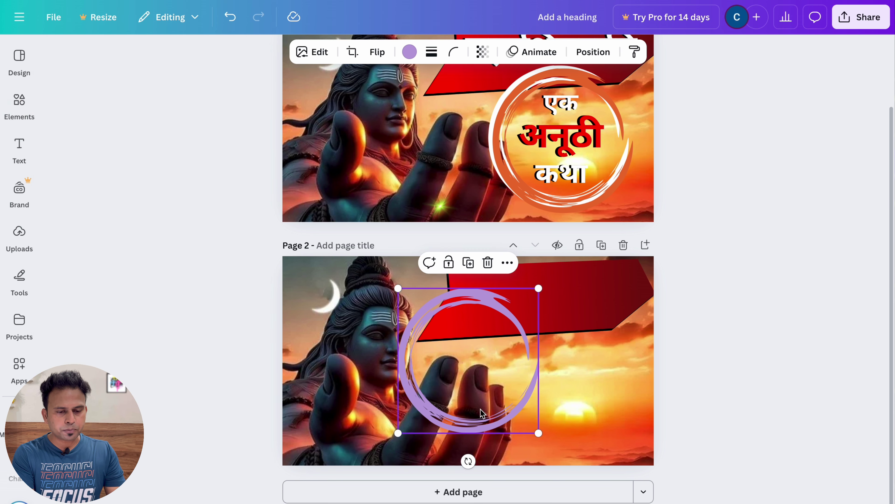
left_click_drag(451, 378, 560, 401)
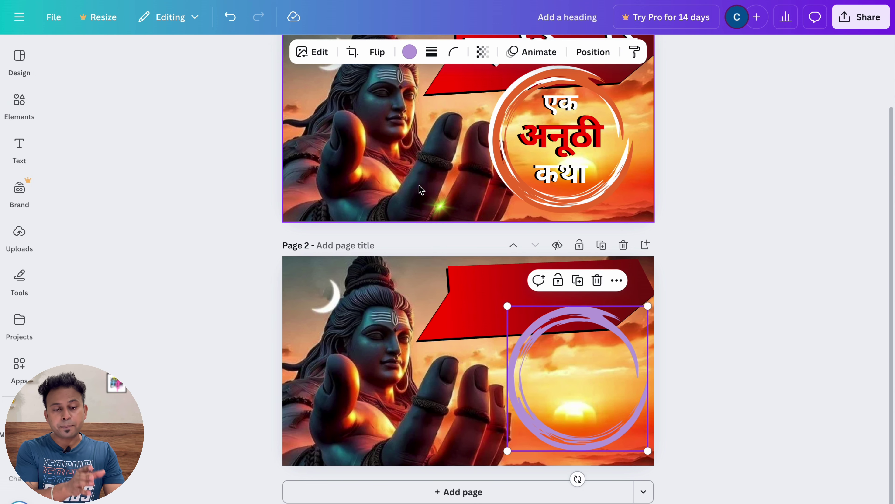
- Recolour the purple brush-stroke ring on page 2 to white from the document colours
left_click(409, 52)
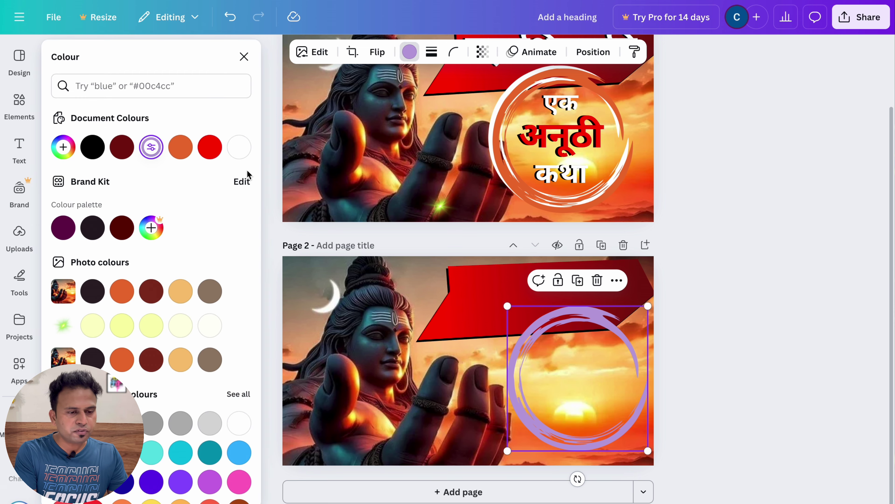
left_click(239, 146)
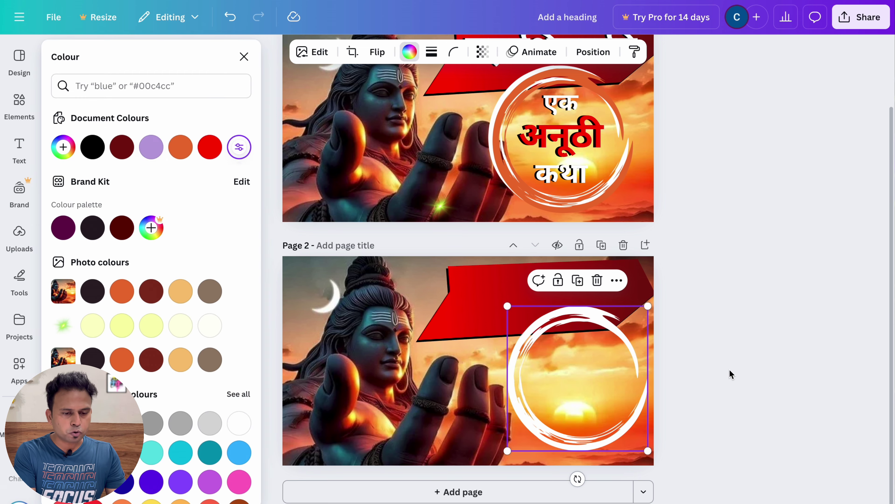
left_click(570, 399)
left_click(756, 340)
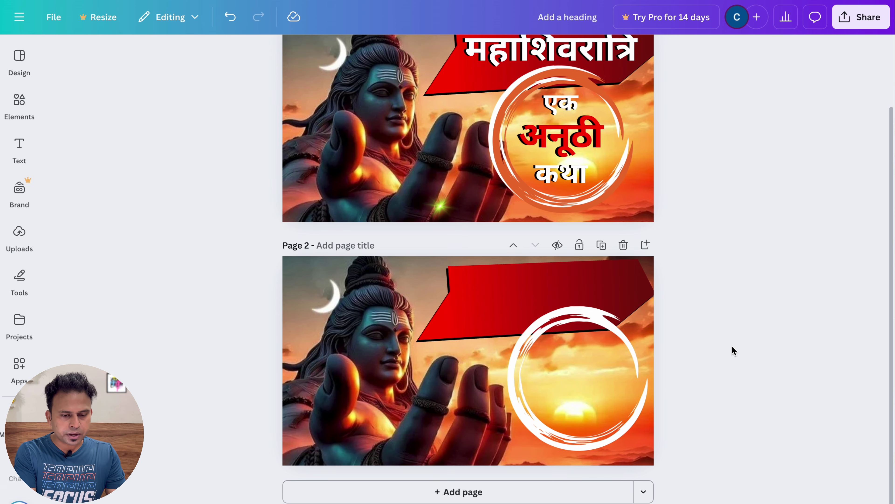
- Duplicate the white ring on page 2 and offset the copy slightly to the right, level with the original
left_click(582, 394)
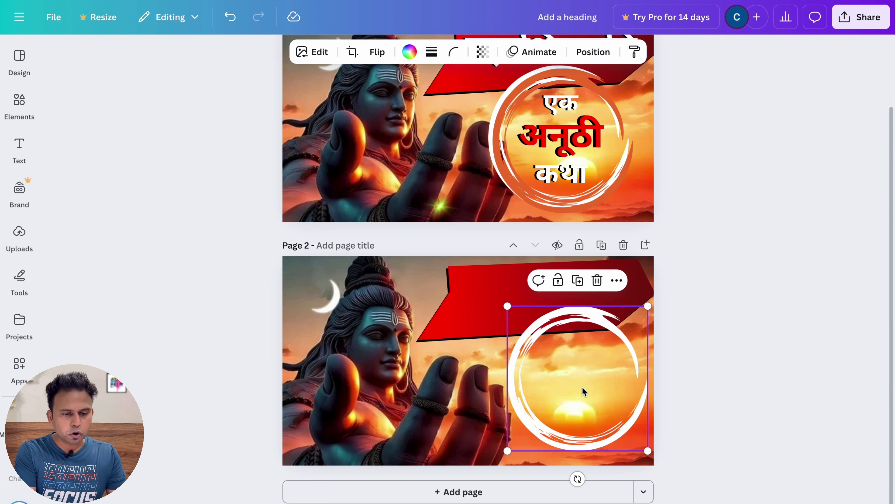
left_click(581, 279)
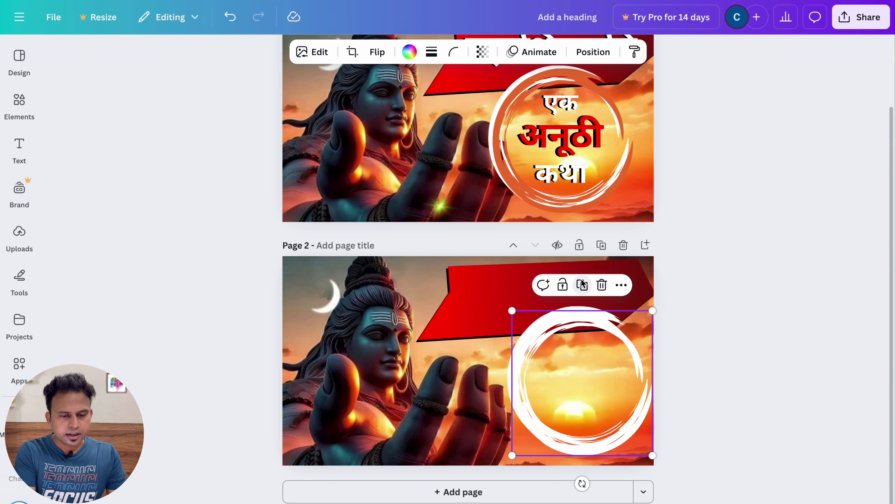
mouse_move(579, 365)
left_mouse_down()
mouse_move(673, 370)
mouse_move(581, 360)
left_mouse_up()
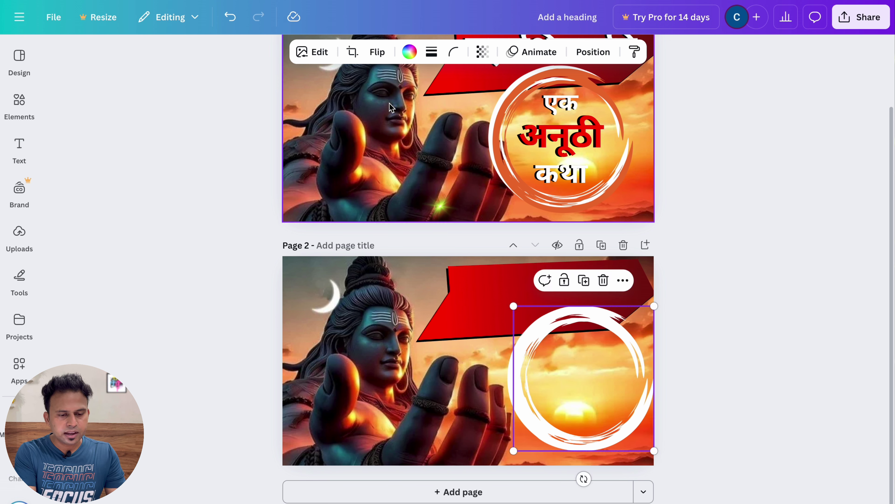
- Recolour the duplicated ring to the orange document colour so the white ring serves as its edge, matching page 1
left_click(408, 57)
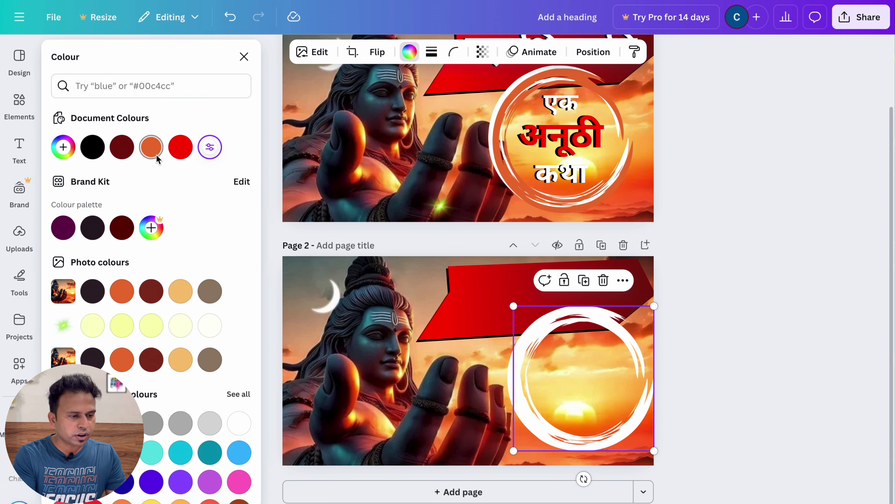
left_click(152, 148)
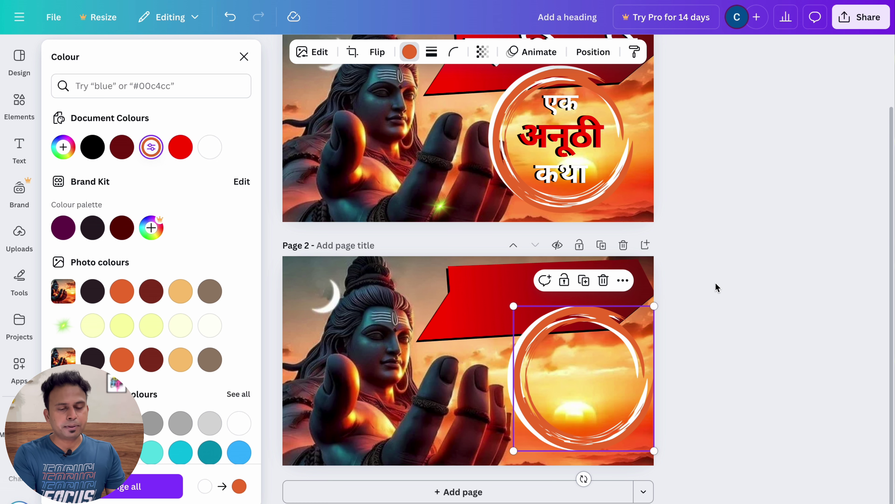
scroll(694, 398, "up", 3)
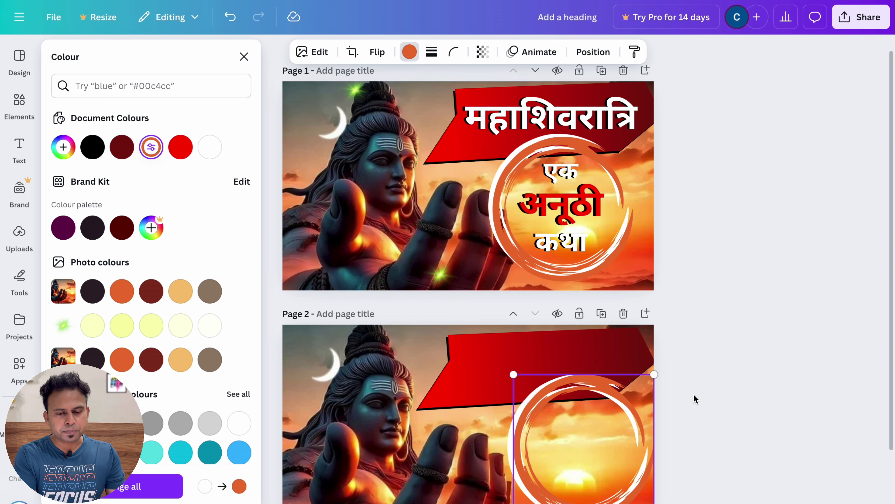
scroll(694, 398, "down", 1)
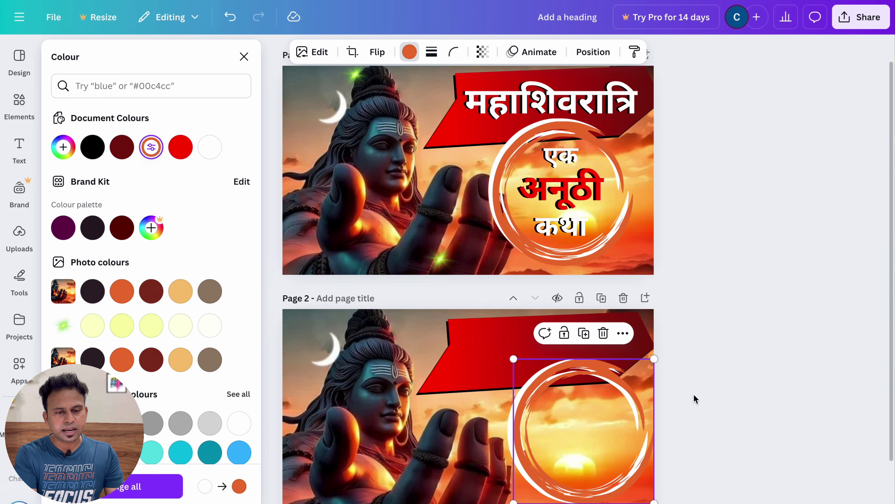
scroll(694, 398, "down", 1)
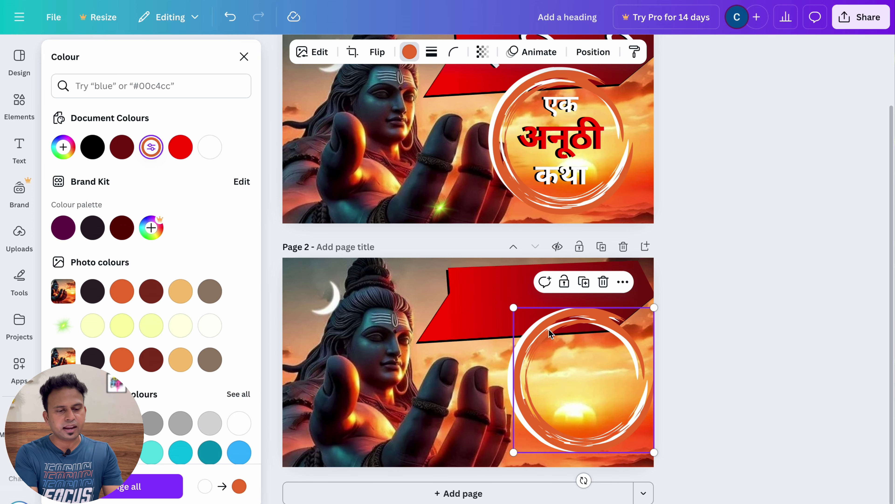
left_click(750, 429)
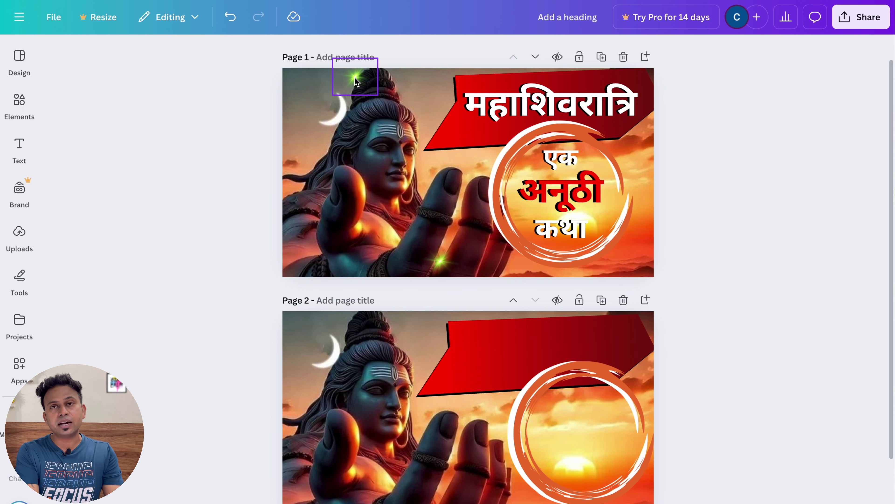
- Add the green light flare from the recently used elements and place it beside Shiva's topknot, above the crescent moon on page 2
left_click(349, 320)
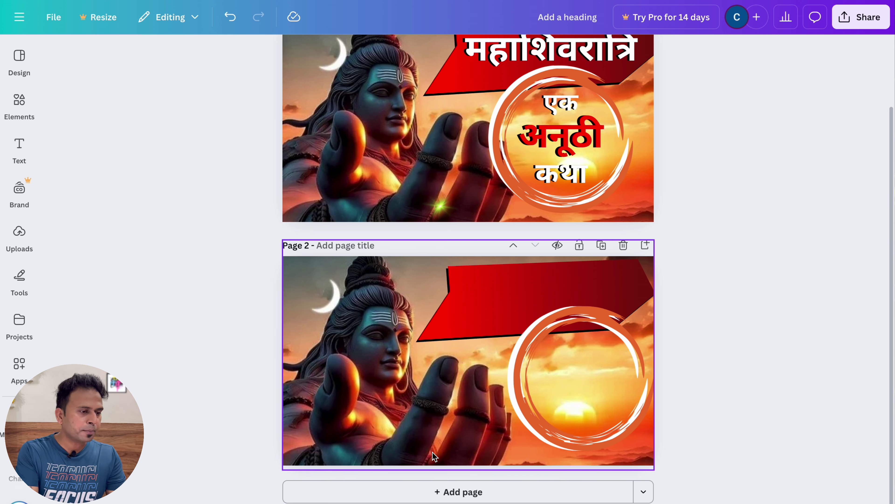
left_click(19, 148)
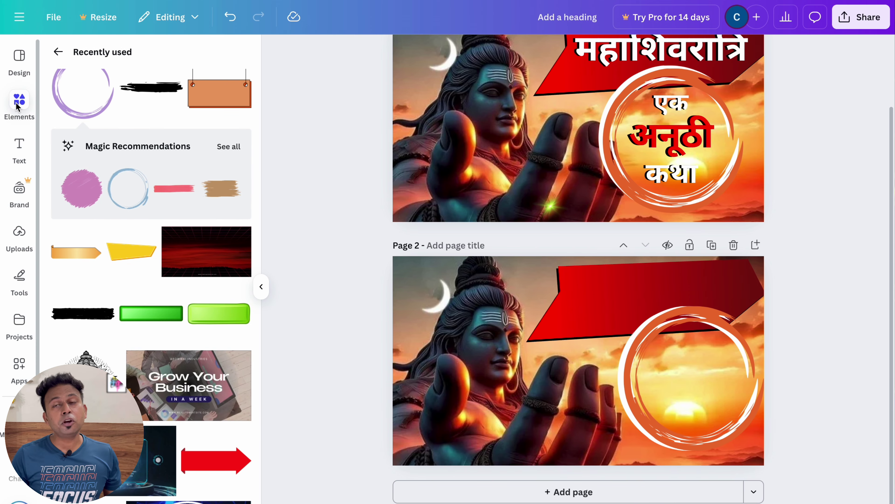
scroll(189, 278, "up", 3)
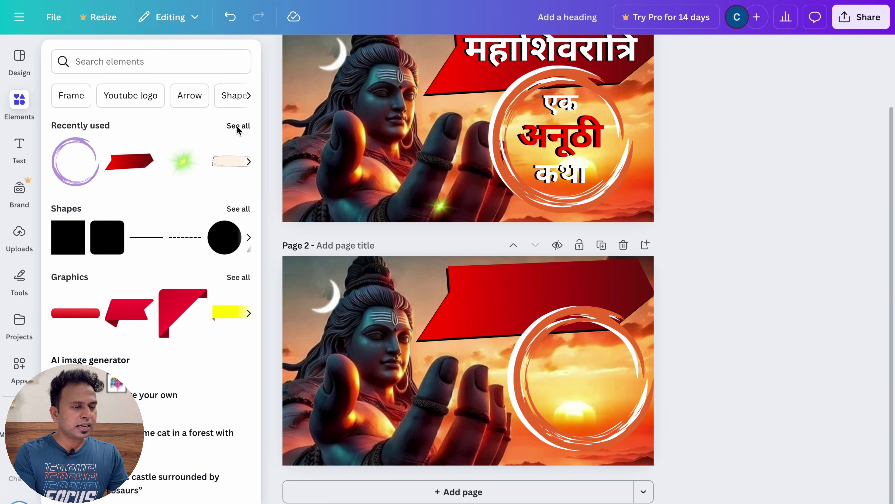
left_click(236, 126)
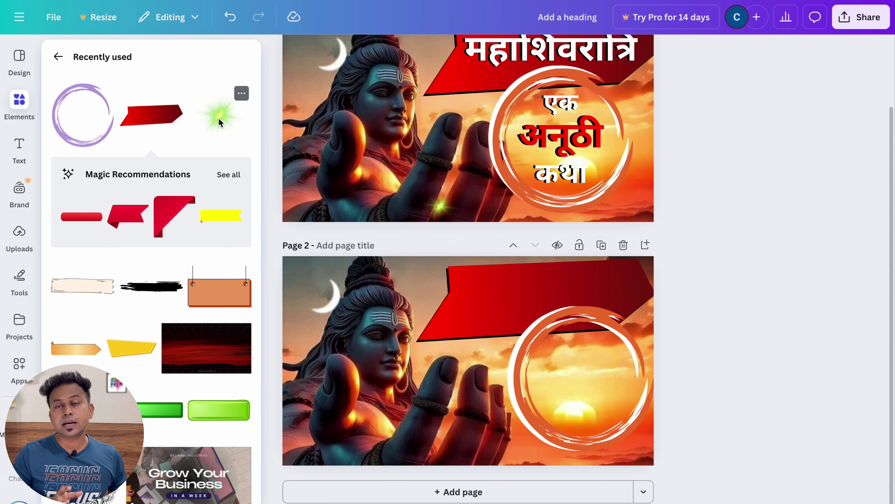
left_click(218, 117)
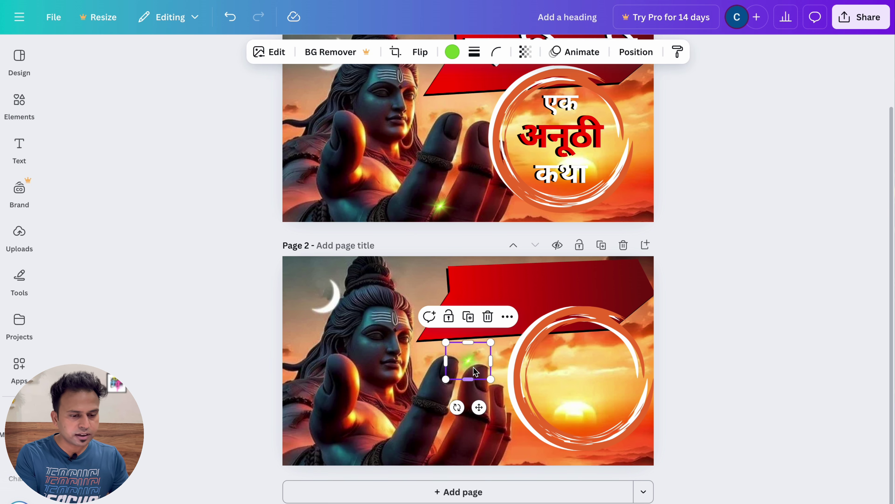
left_click_drag(470, 368, 344, 270)
scroll(424, 361, "up", 3)
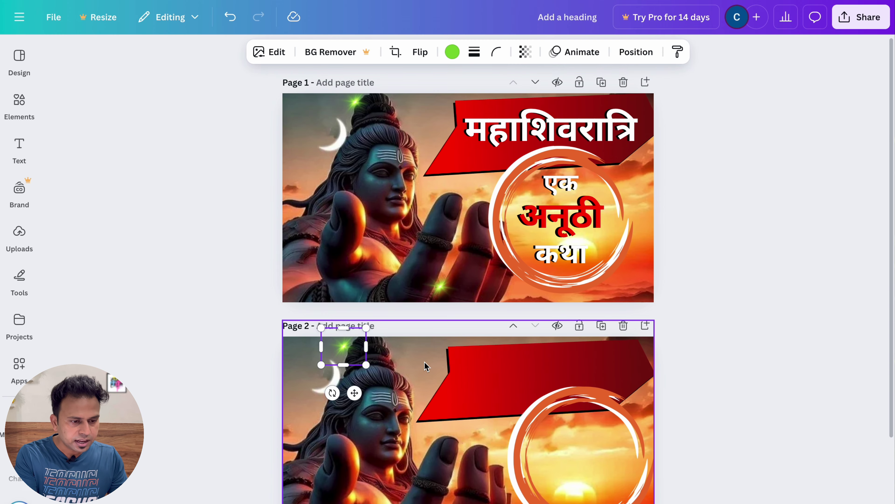
left_click(152, 238)
- Duplicate the green flare on page 2 and place the copy at the base of Shiva's raised fingers, near the page's lower edge
scroll(354, 256, "up", 5)
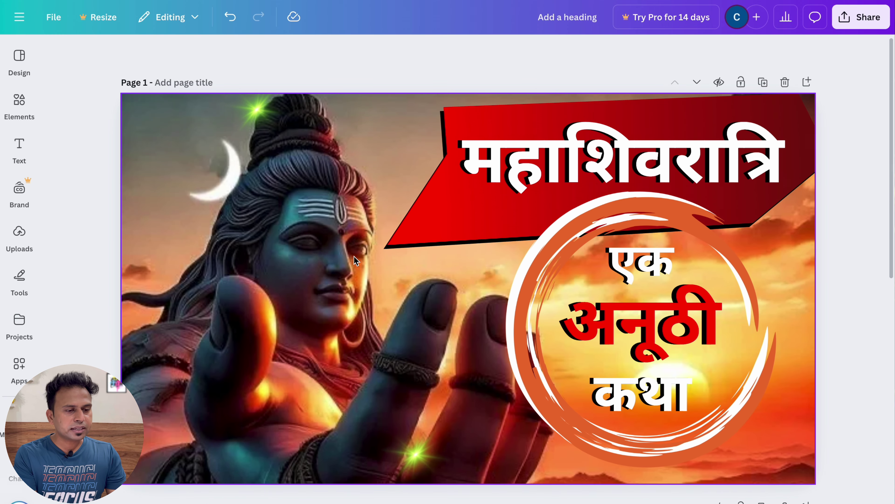
scroll(272, 216, "down", 9)
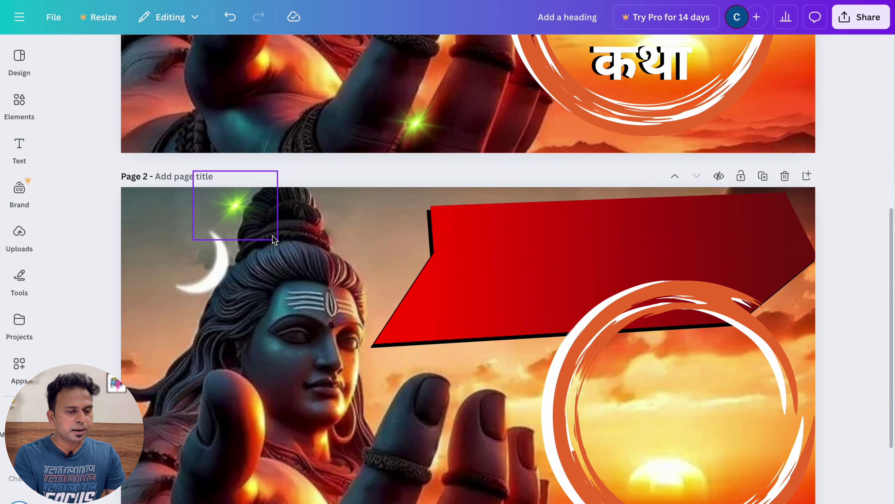
scroll(243, 217, "up", 3)
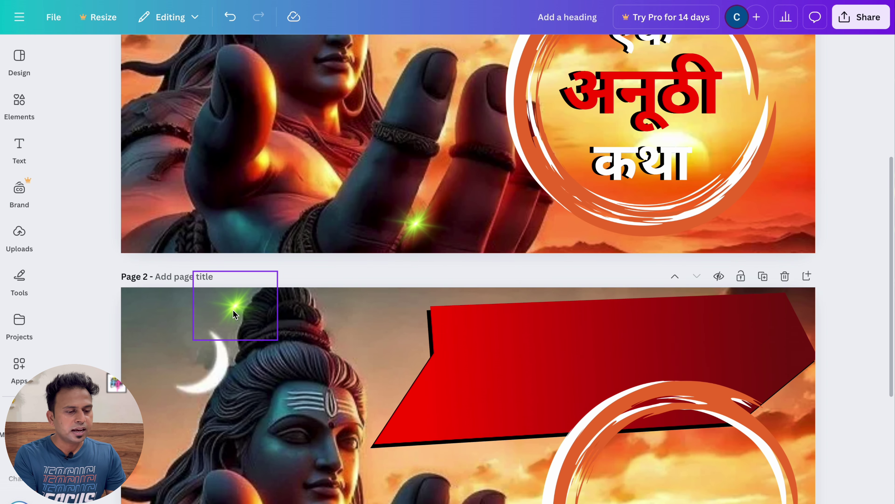
left_click(233, 310)
left_click(382, 256)
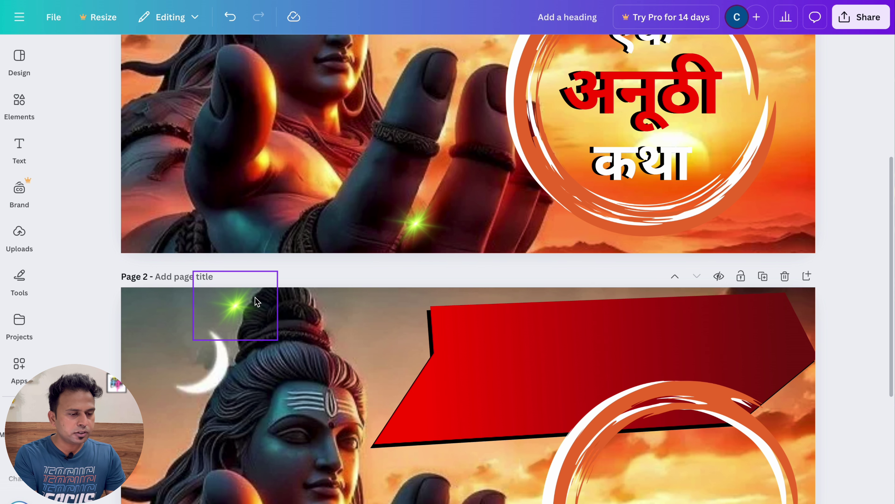
left_click(248, 299)
left_click(234, 251)
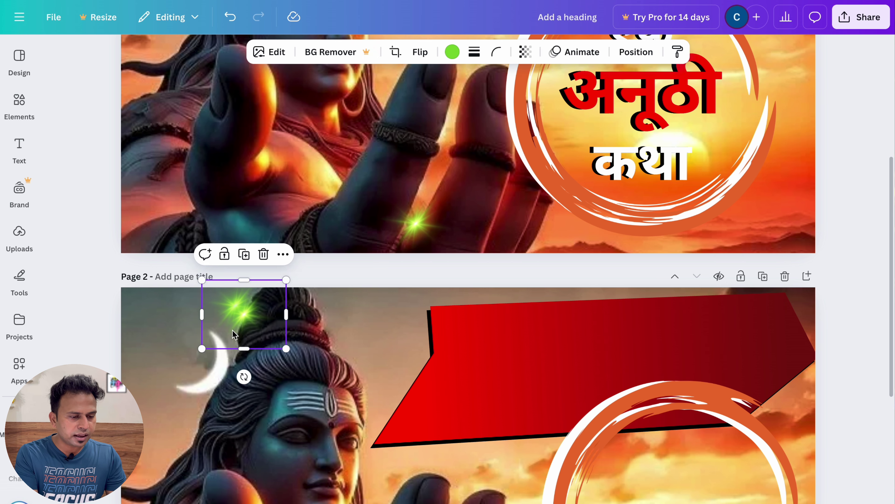
left_click_drag(245, 320, 292, 425)
scroll(292, 424, "down", 6)
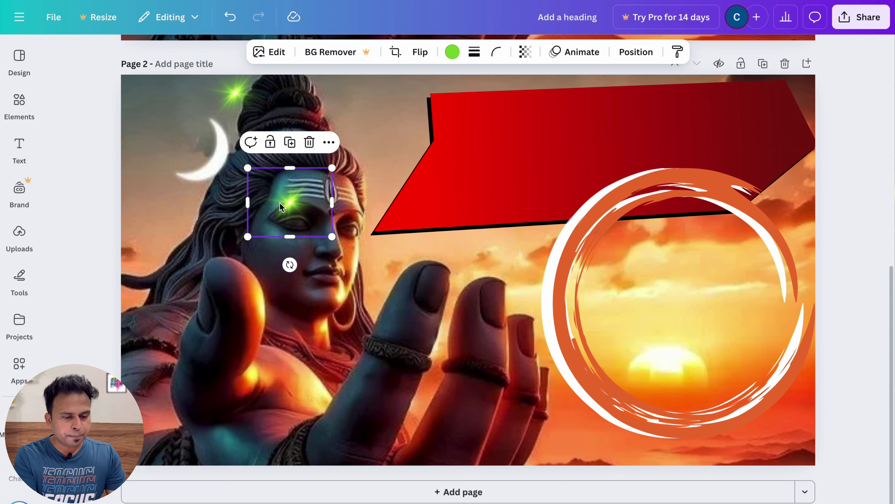
left_click_drag(282, 214, 393, 441)
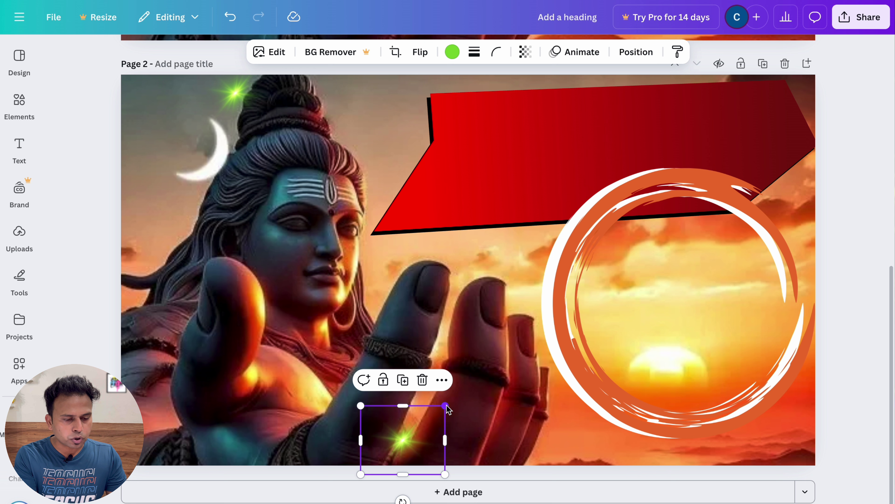
- Shrink the lower green flare on page 2 and settle it at the base of Shiva's raised fingers, as on page 1
left_click_drag(361, 475, 403, 447)
scroll(362, 279, "up", 5)
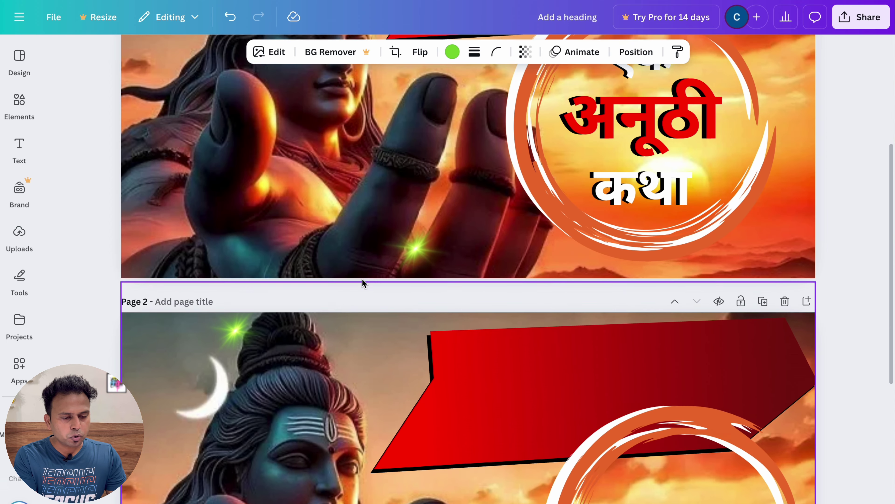
scroll(416, 376, "down", 7)
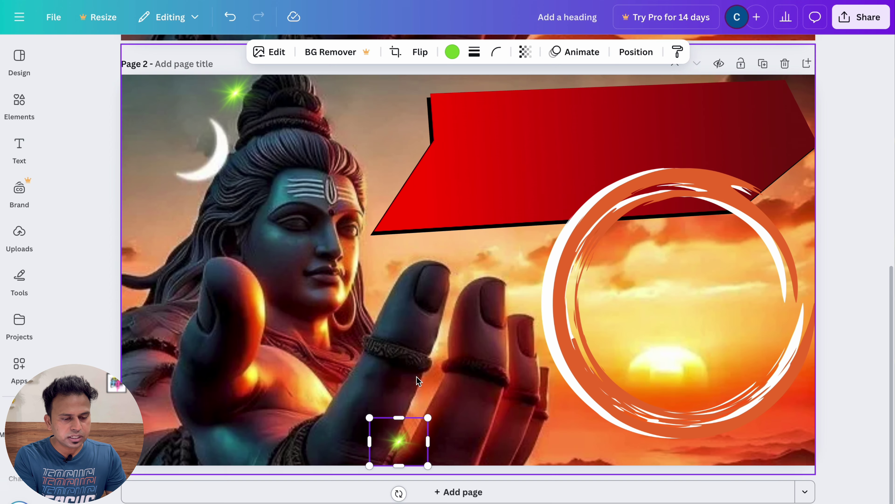
left_click_drag(399, 440, 443, 416)
left_click(535, 373)
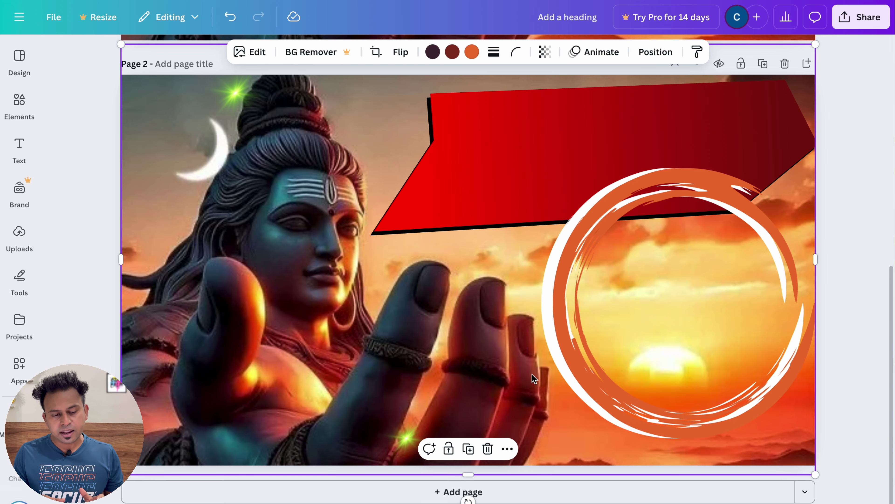
scroll(533, 374, "down", 5)
left_click(205, 330)
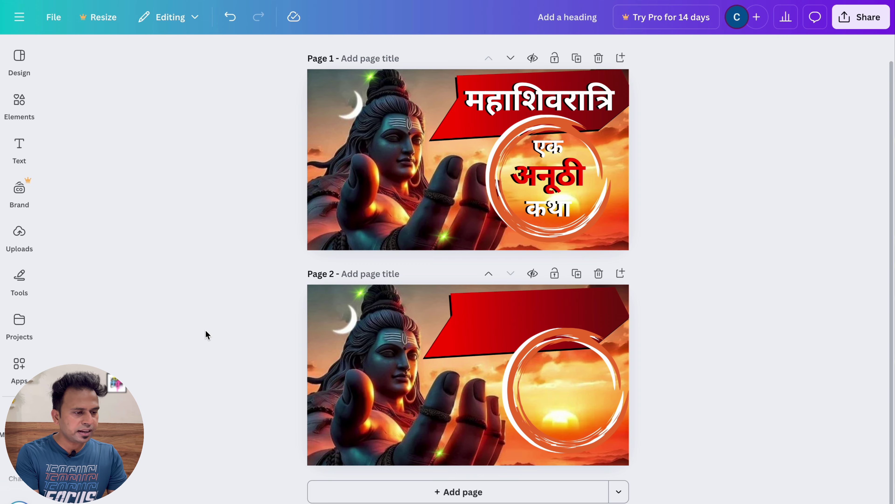
- Add a heading text box to page 2 and place it on the red banner
left_click(19, 59)
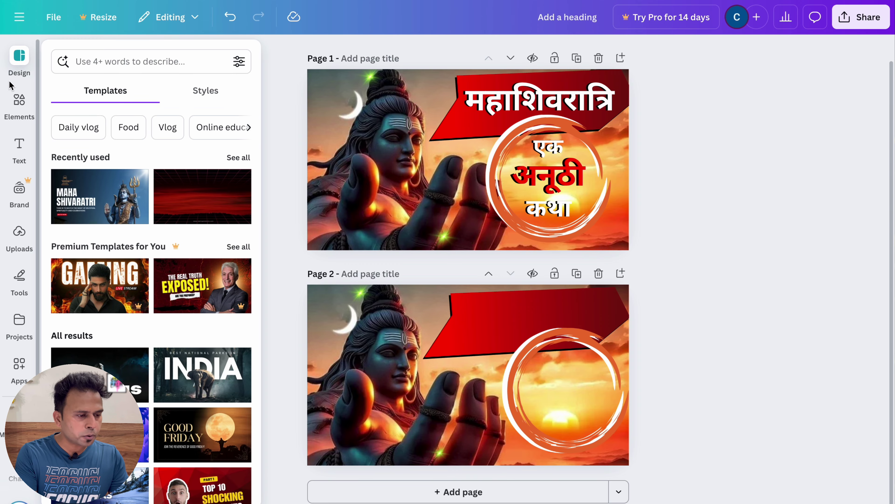
left_click(19, 146)
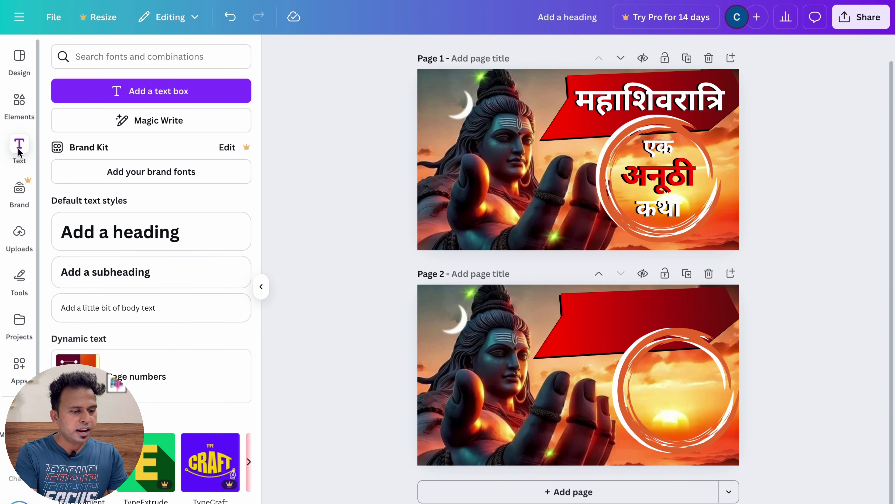
left_click(119, 232)
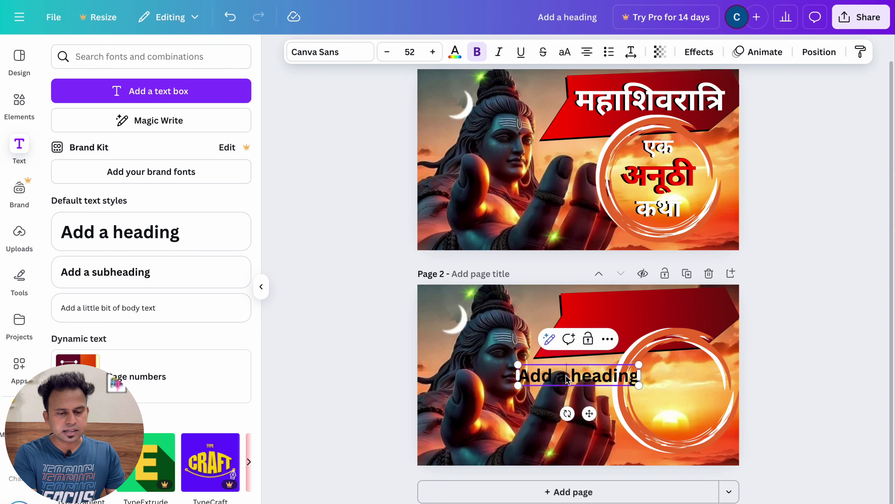
left_click(618, 403)
left_click(584, 377)
left_click_drag(584, 378, 642, 318)
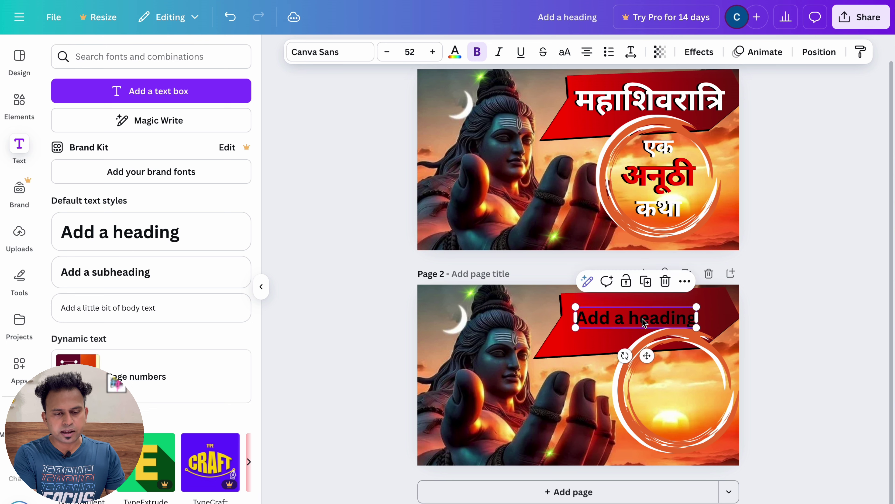
- Replace the banner heading's placeholder with the Hindi word महाशिवरात्रि, entered by transliteration
double_click(642, 318)
key("BackSpace")
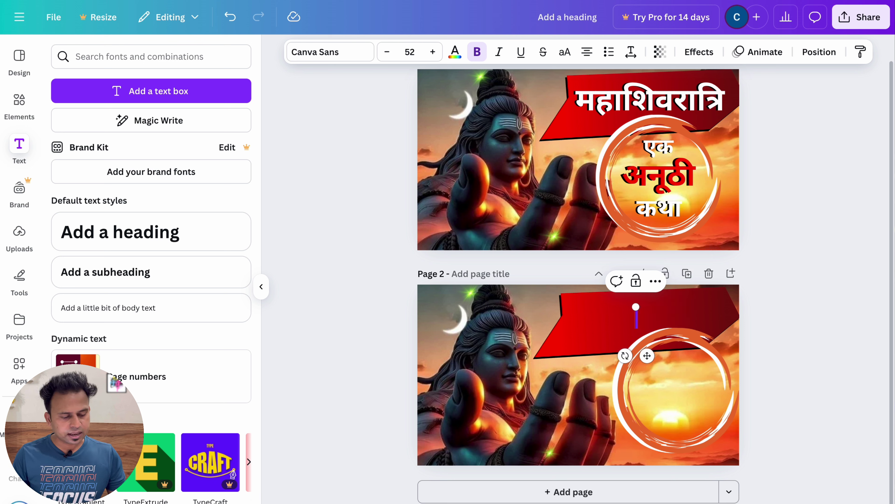
key("ctrl+space")
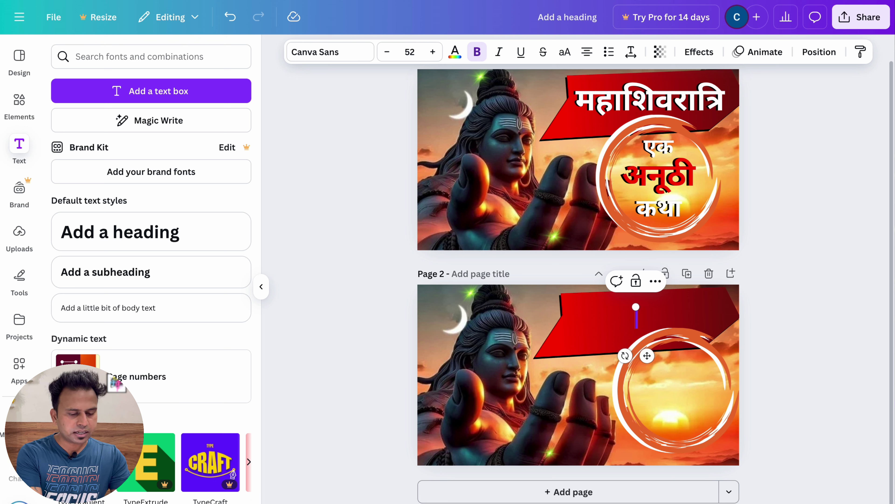
type("mahashiv")
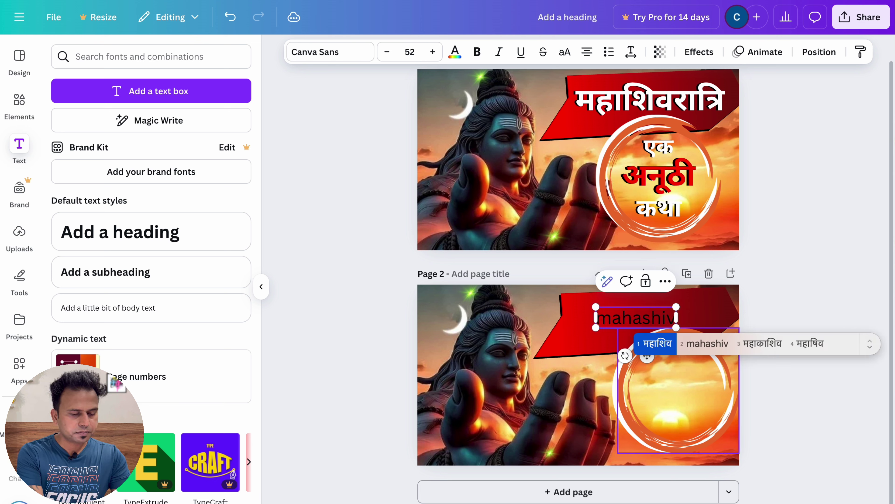
type("ratri")
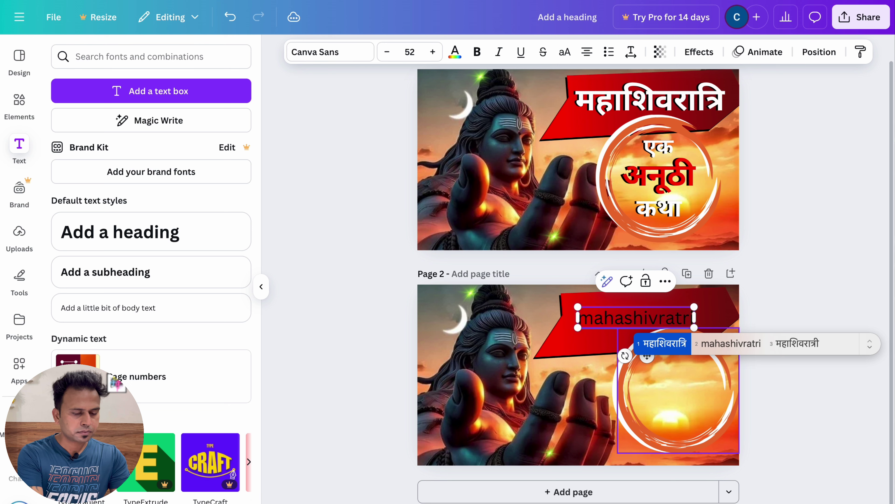
key("Return")
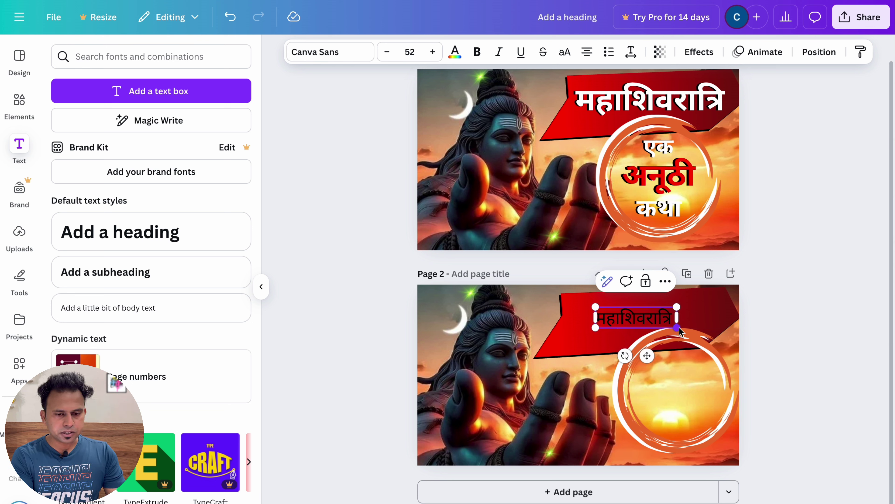
- Enlarge the महाशिवरात्रि heading on page 2 to font size 101 and make it bold, keeping Canva Sans
left_click_drag(677, 327, 726, 347)
scroll(726, 348, "up", 10)
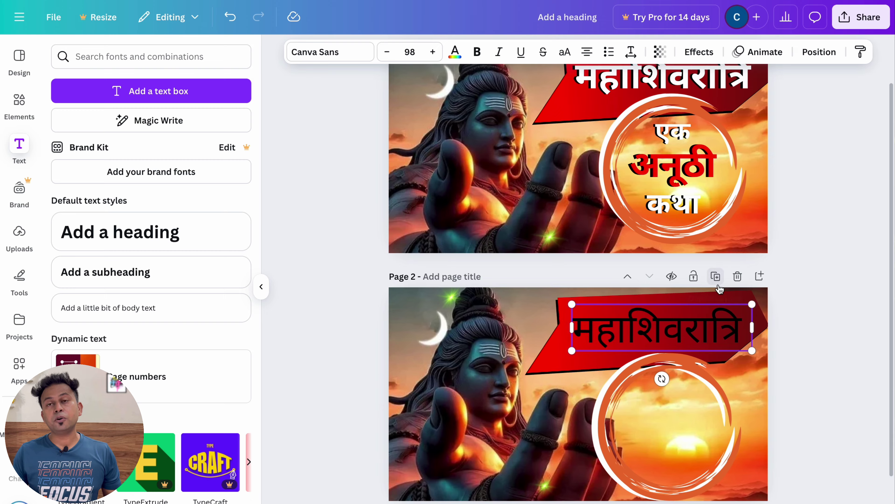
scroll(720, 288, "right", 3)
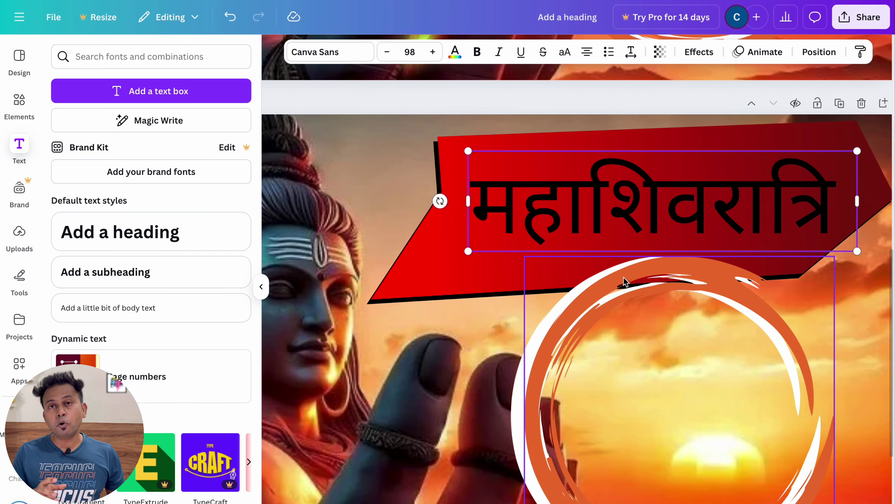
left_click_drag(459, 255, 445, 257)
left_click(311, 53)
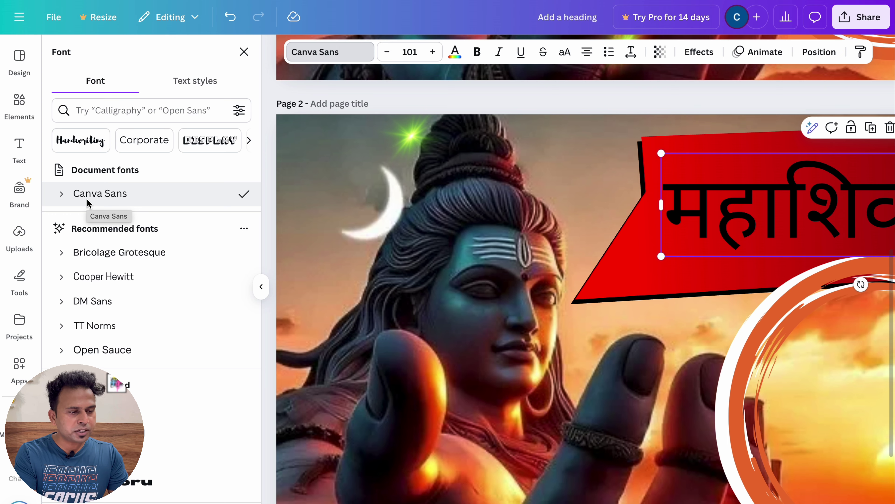
left_click(477, 52)
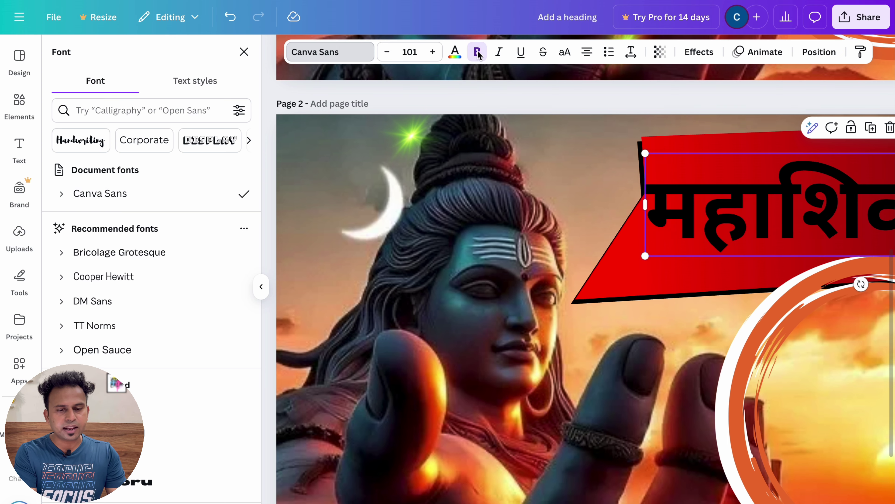
- Scale the bold महाशिवरात्रि heading down slightly and center it on the red banner
scroll(669, 293, "down", 5)
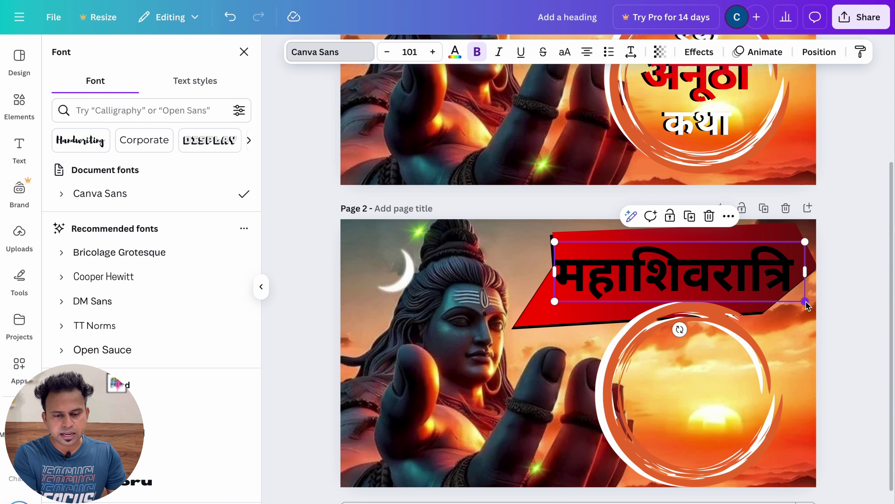
left_click_drag(807, 306, 788, 298)
left_click_drag(669, 277, 682, 286)
key("Escape")
- Add a second heading to page 2 reading एक and place it in the upper part of the brush ring
scroll(681, 286, "up", 5)
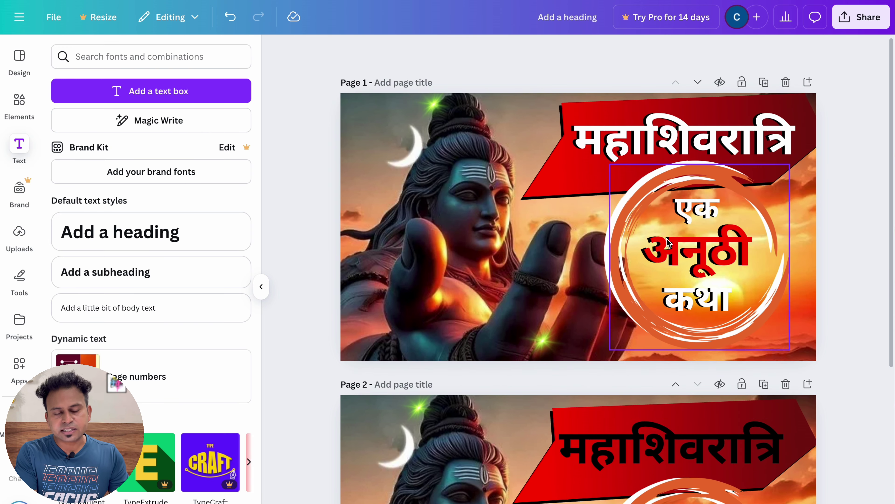
scroll(667, 242, "down", 2)
scroll(670, 212, "up", 2)
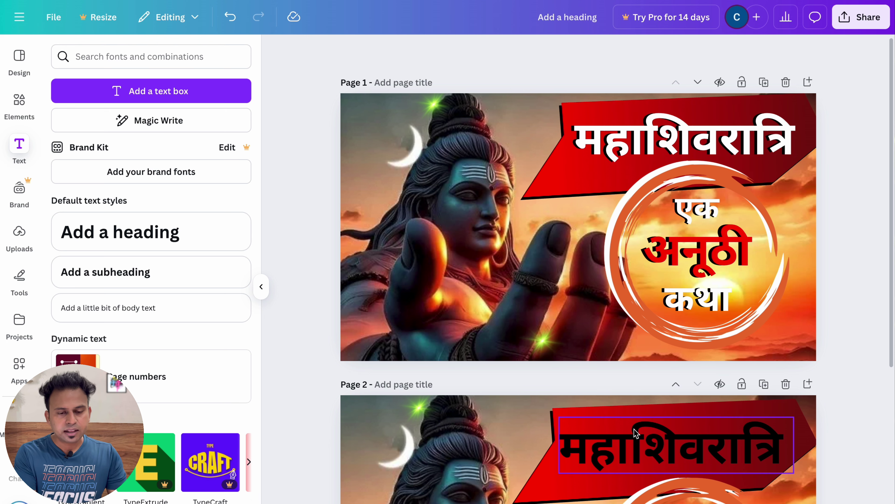
scroll(635, 432, "down", 6)
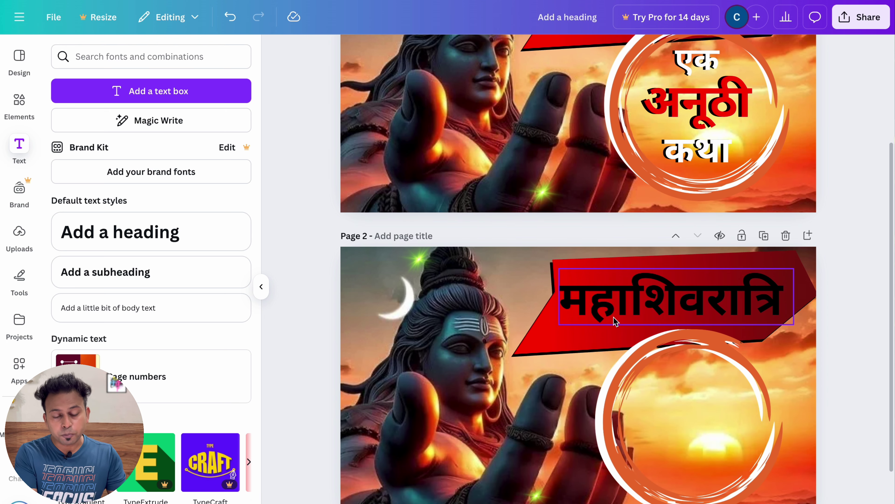
scroll(614, 321, "up", 4)
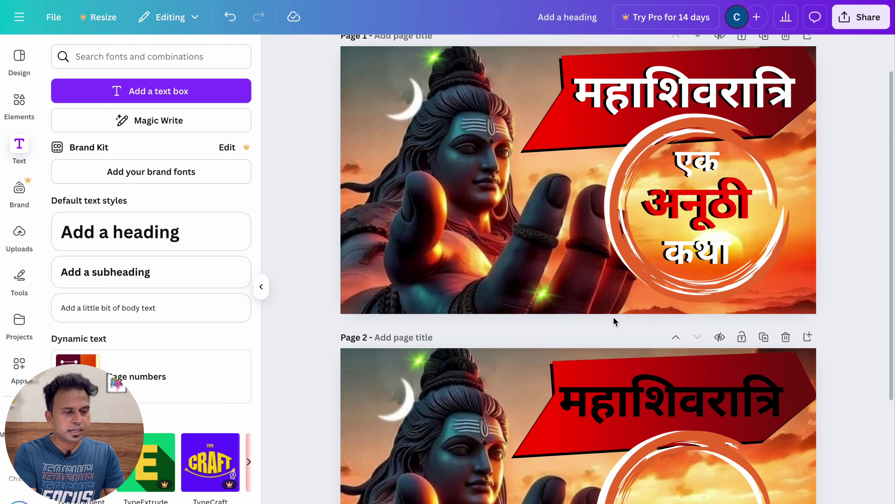
scroll(614, 321, "down", 4)
left_click(120, 232)
left_click(525, 418)
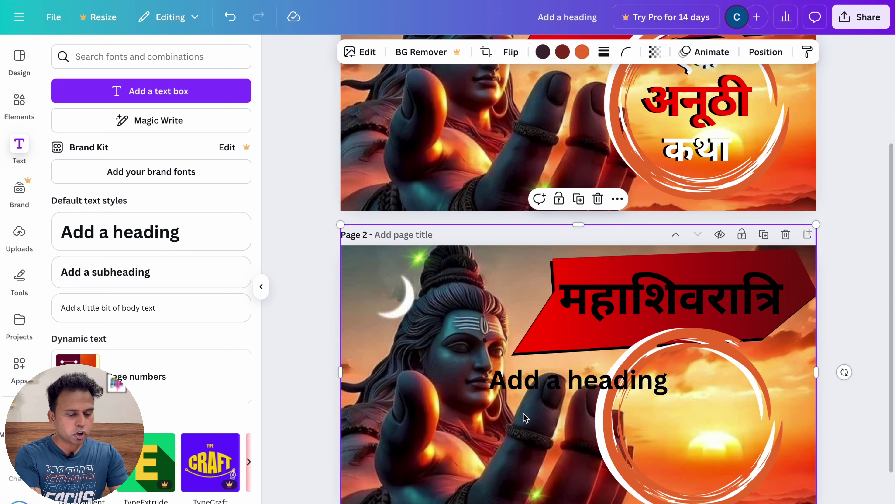
left_click_drag(525, 384, 632, 383)
key("ctrl+a")
key("BackSpace")
type("एक")
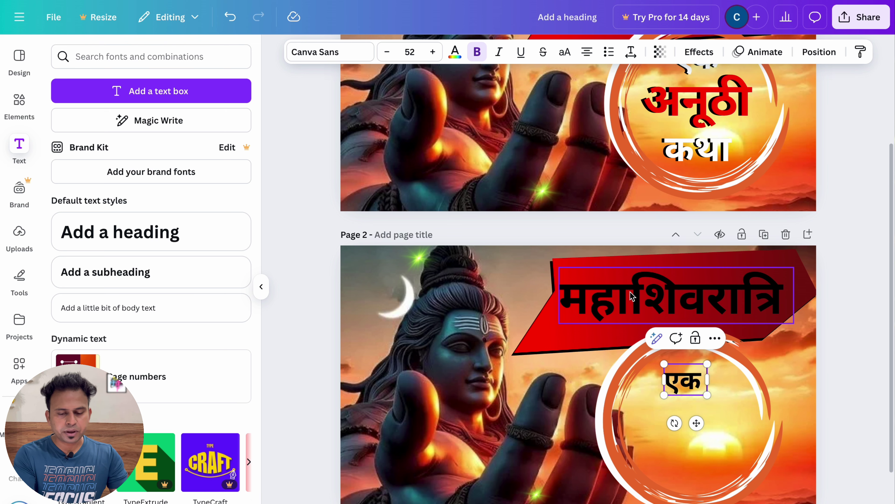
- Add two more headings, अनूठी and कथा, as separate text boxes stacked below एक inside the ring
key("Return")
type("anuthi")
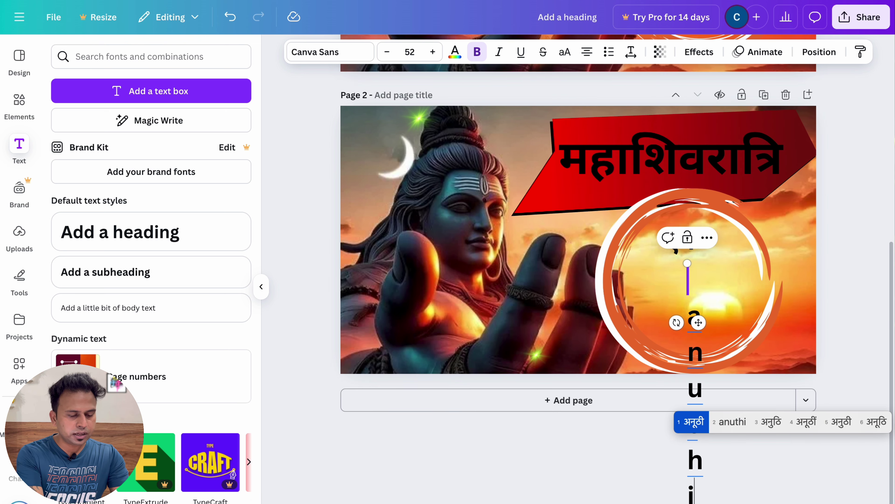
key("Return")
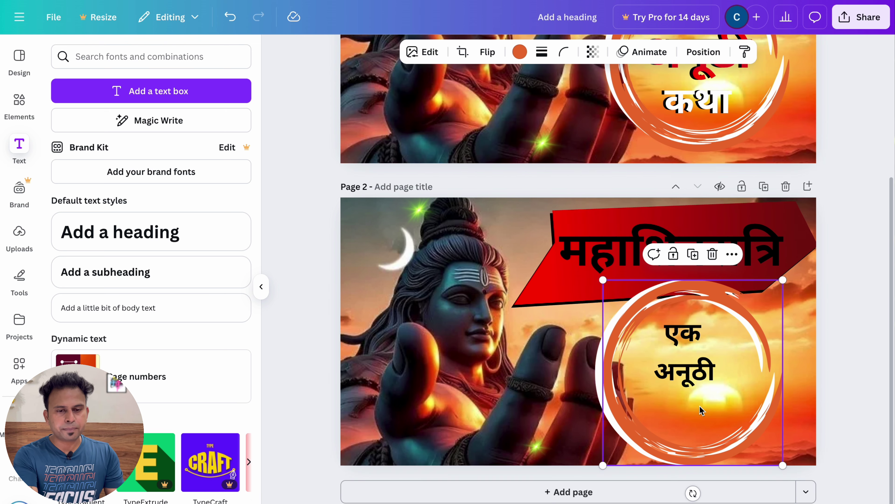
key("Return")
type("ekkatha")
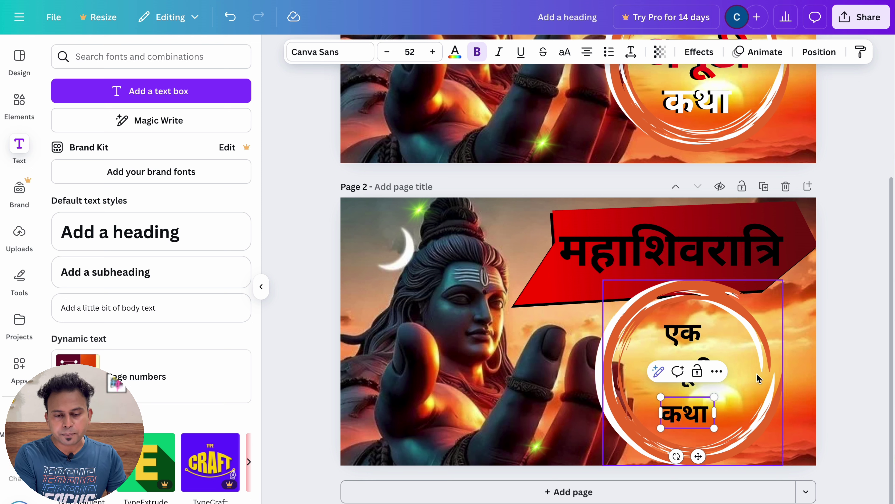
- Enlarge the एक text inside page 2's ring to font size 60.5, using page 1 as the reference
left_click(685, 333)
left_click(685, 333)
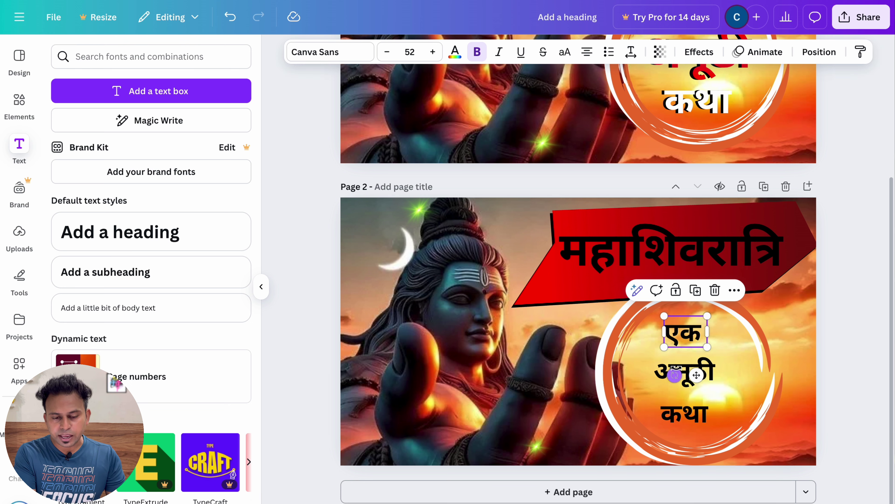
left_click(676, 373)
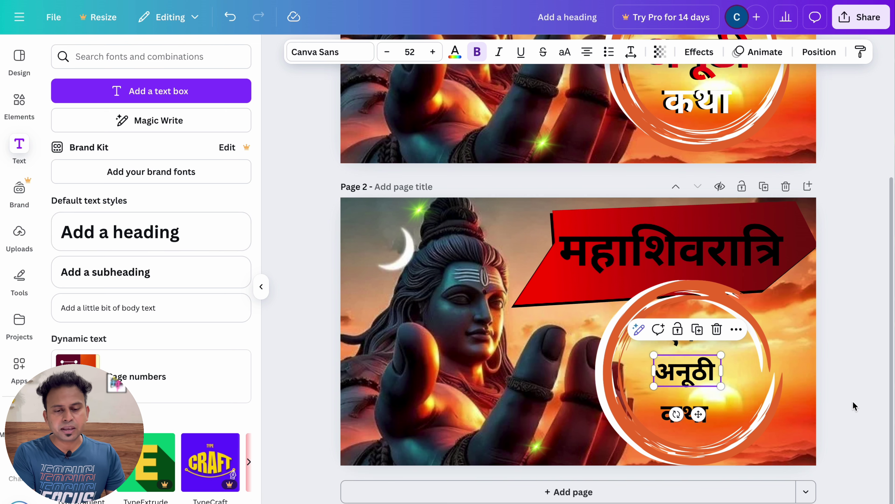
left_click(761, 430)
scroll(762, 429, "up", 4)
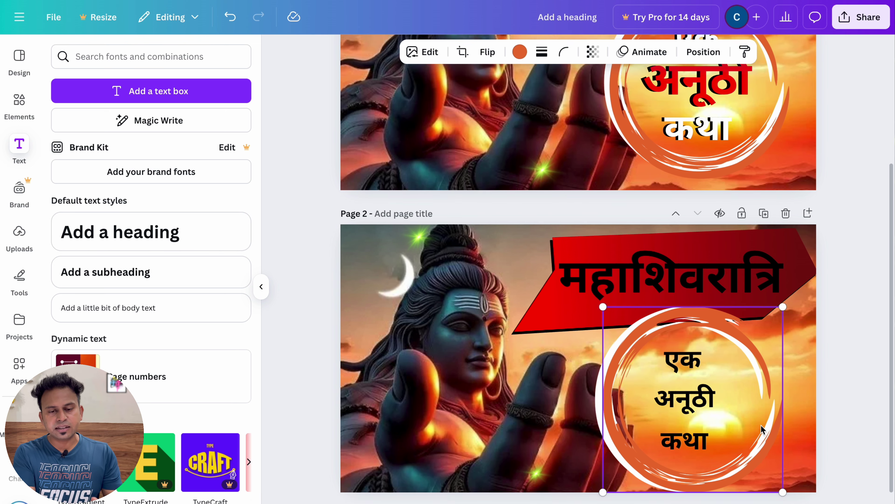
scroll(762, 429, "down", 3)
scroll(761, 425, "up", 2)
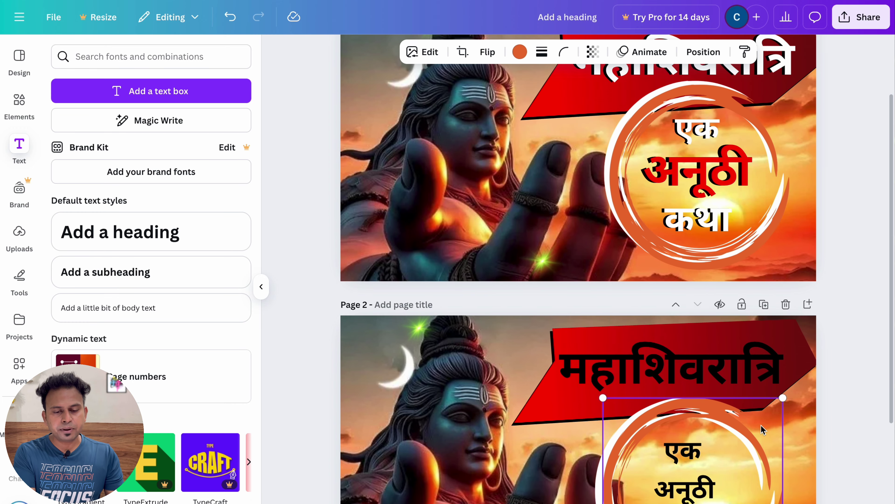
left_click(705, 441)
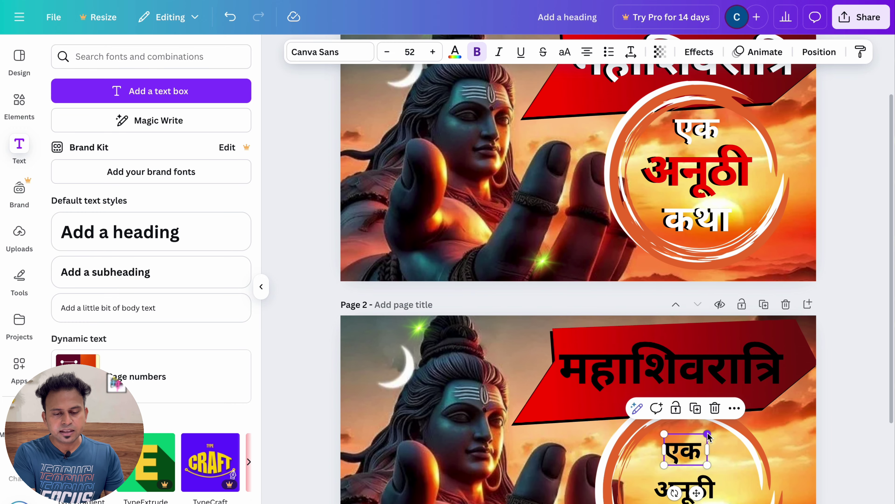
left_click_drag(707, 437, 682, 448)
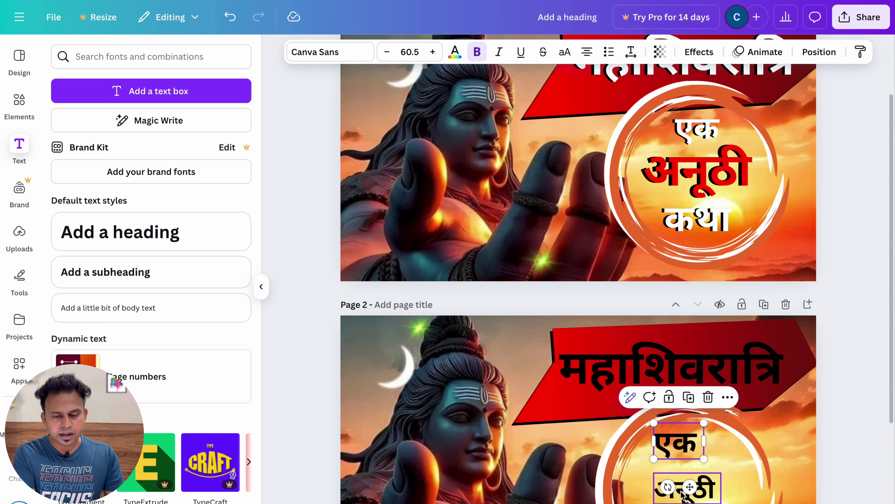
- Enlarge अनूठी to font size 86 so it dominates the middle of the ring
left_click(700, 499)
left_click_drag(700, 498, 755, 498)
scroll(757, 499, "down", 3)
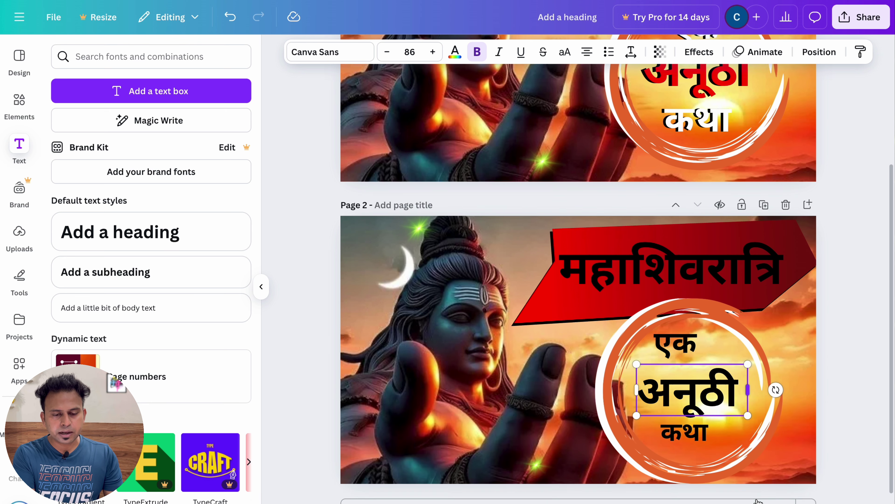
- Enlarge कथा slightly below अनूठी and shift एक sideways to center it above the middle word
left_click(685, 433)
mouse_move(685, 433)
left_mouse_down()
mouse_move(679, 445)
mouse_move(726, 460)
mouse_move(686, 439)
left_mouse_up()
left_click(674, 343)
left_click_drag(674, 344, 682, 342)
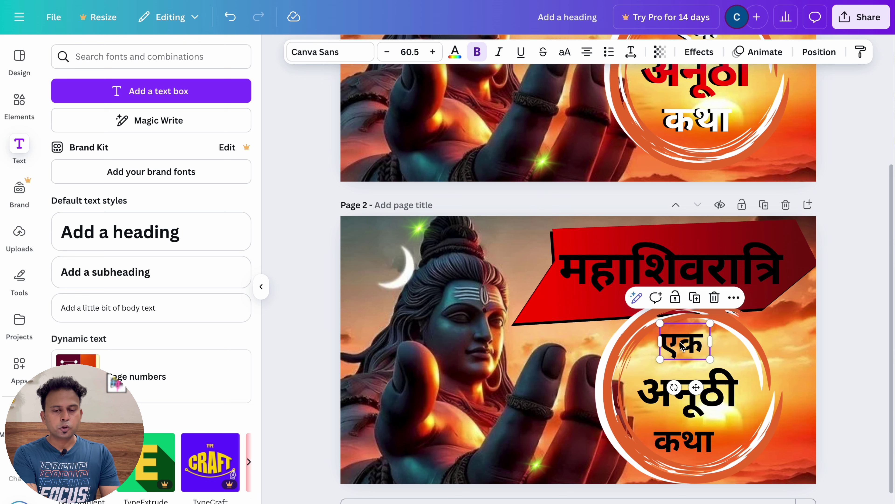
- Duplicate the महाशिवरात्रि title on page 2 to make a second copy for a shadow effect
left_click(766, 365)
scroll(766, 365, "down", 5)
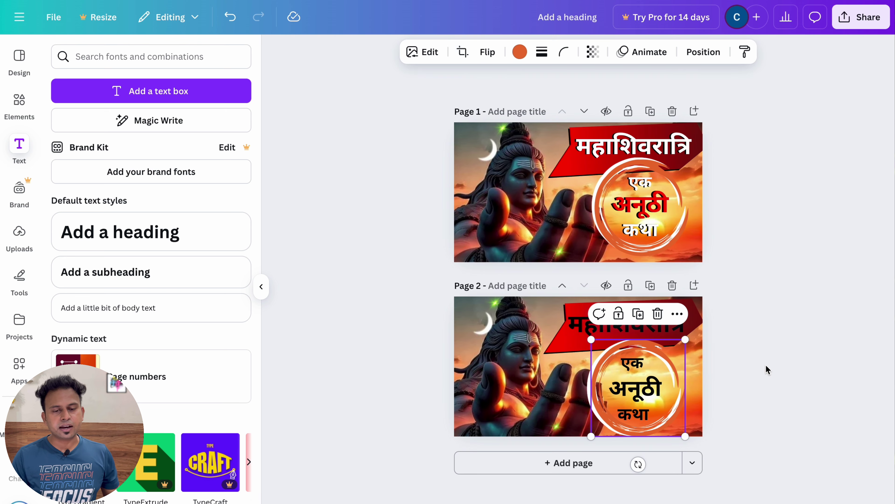
left_click(815, 261)
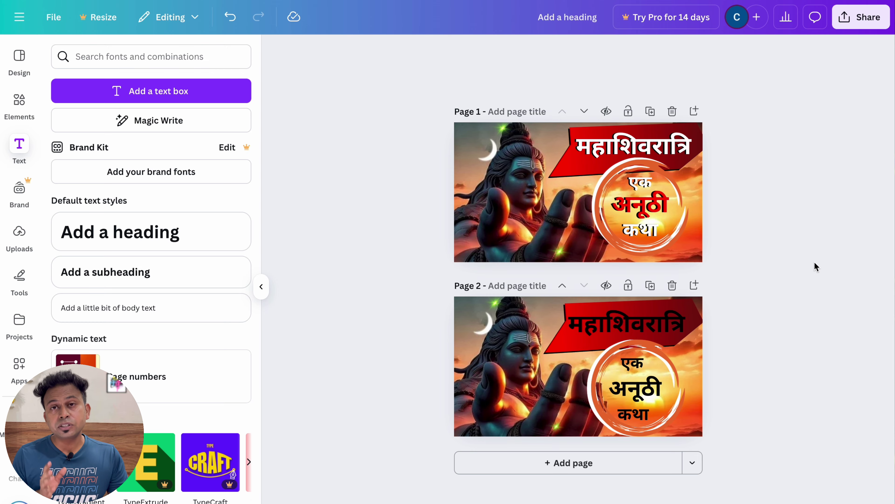
scroll(814, 262, "up", 5)
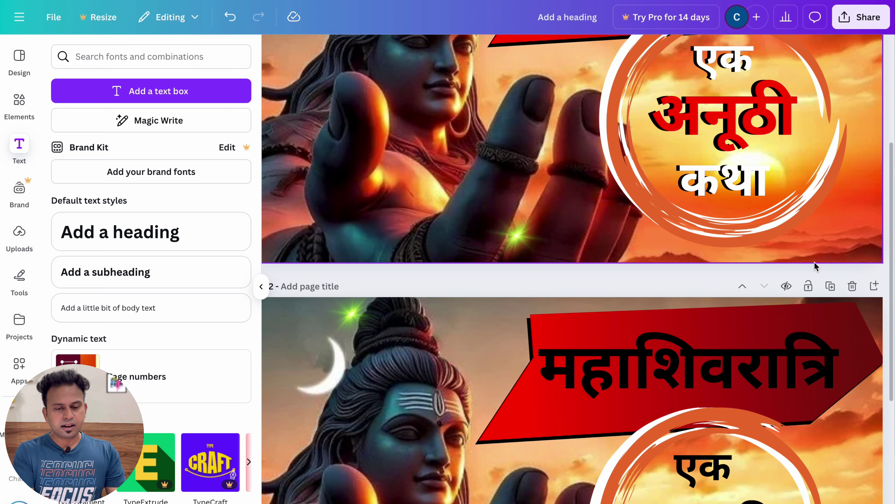
left_click(706, 335)
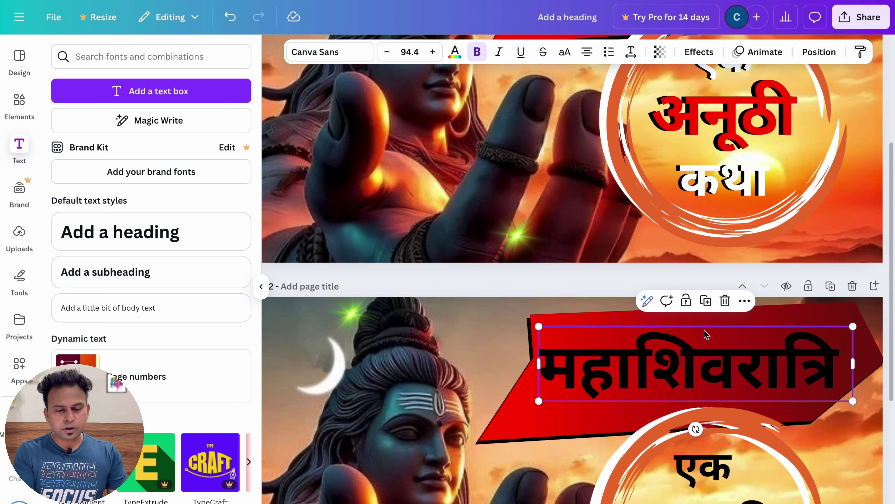
left_click(422, 474)
left_click(657, 381)
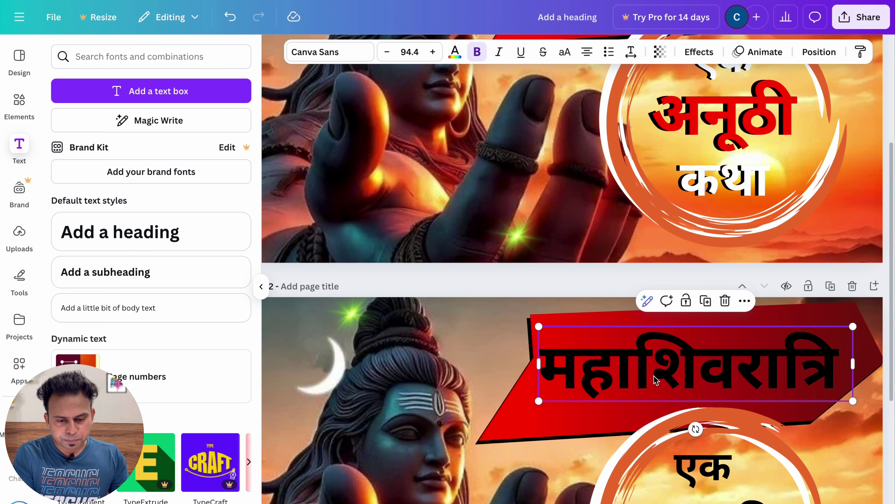
left_click(706, 301)
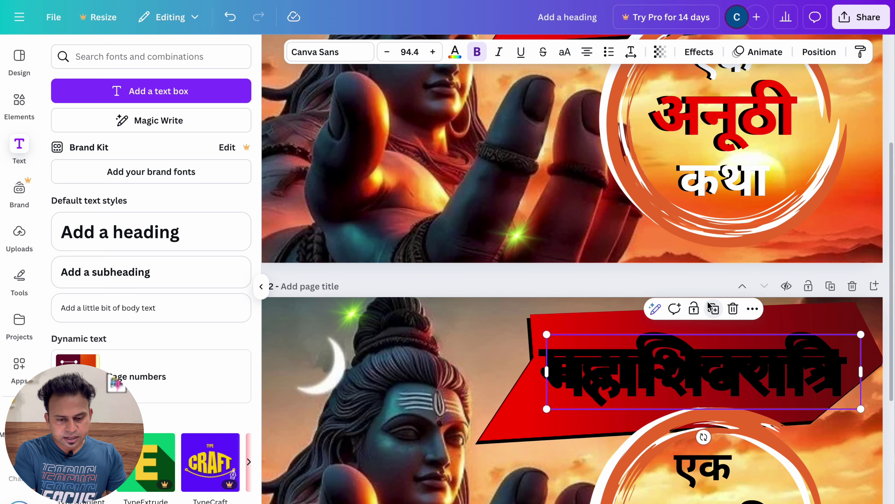
- Duplicate the एक, अनूठी and कथा text boxes inside page 2's ring
scroll(661, 443, "down", 4)
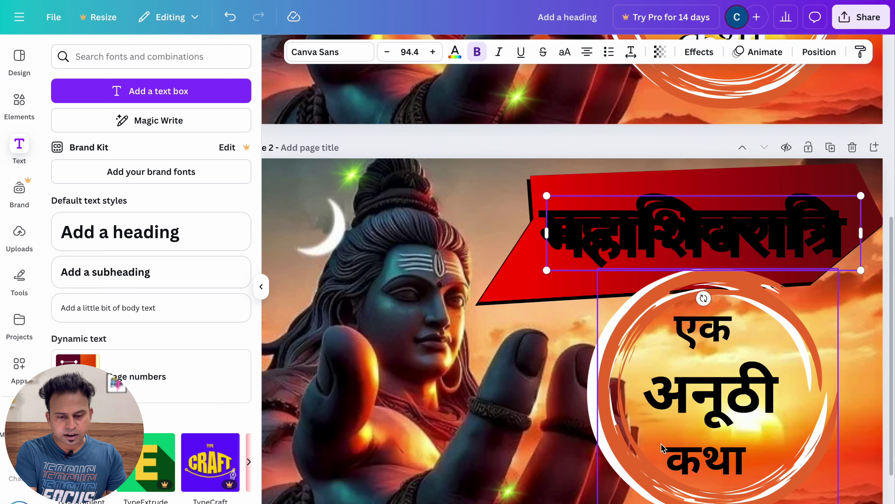
left_click(682, 325)
left_click(718, 272)
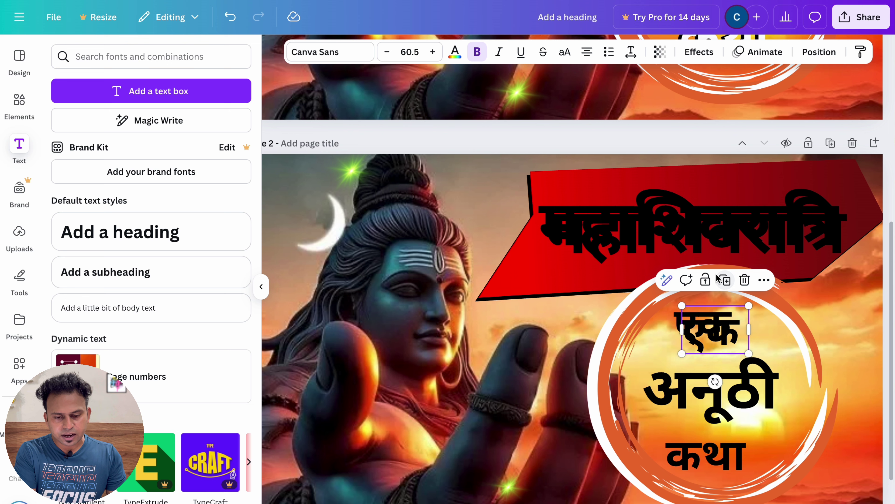
left_click(716, 388)
left_click(726, 327)
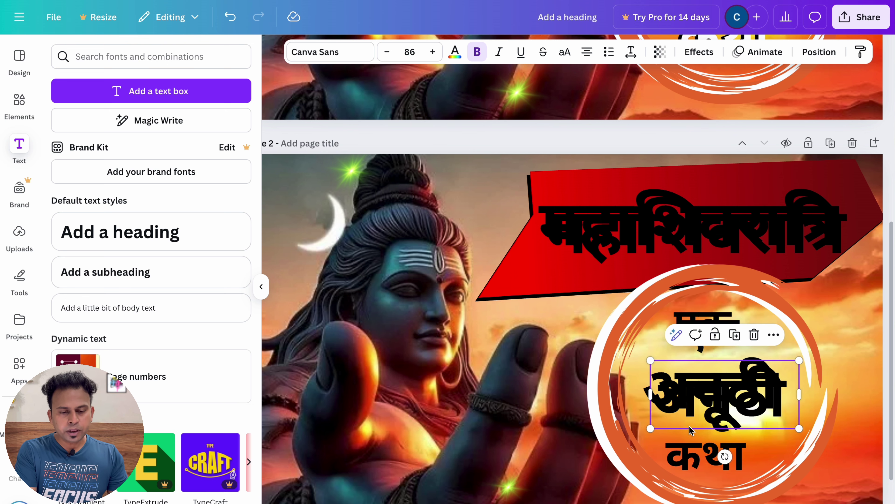
left_click(691, 452)
left_click(725, 405)
left_click(651, 393)
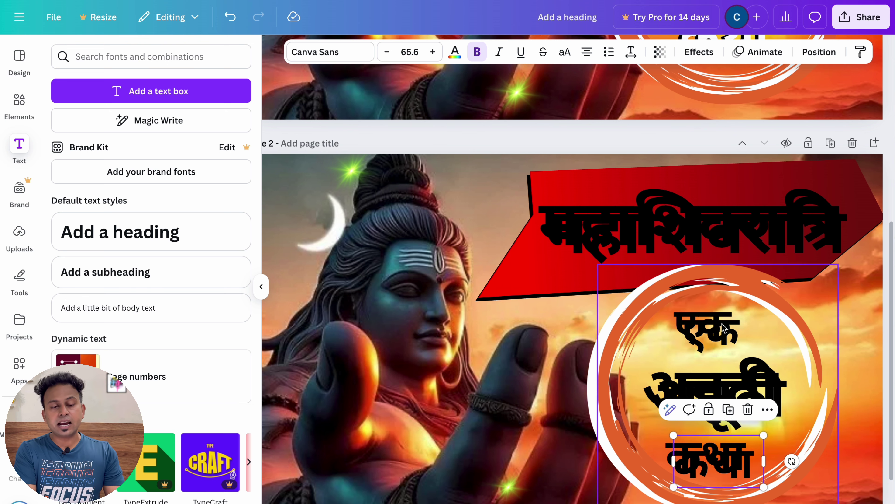
- Color the front copies of महाशिवरात्रि and एक white, leaving the copies behind them black
scroll(637, 381, "up", 2)
left_click(605, 310)
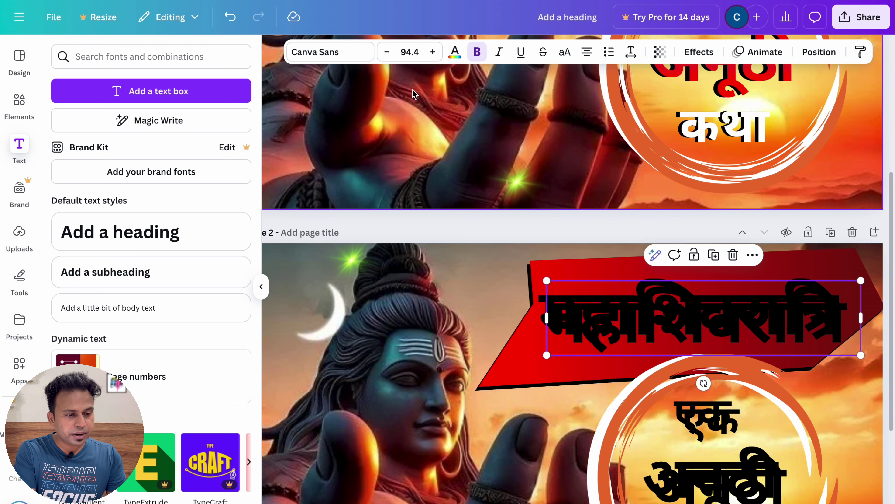
left_click(456, 57)
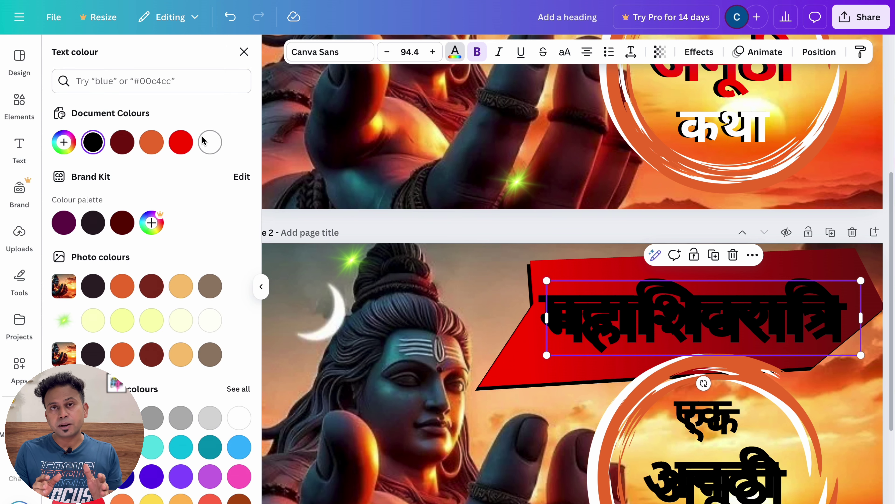
left_click(211, 144)
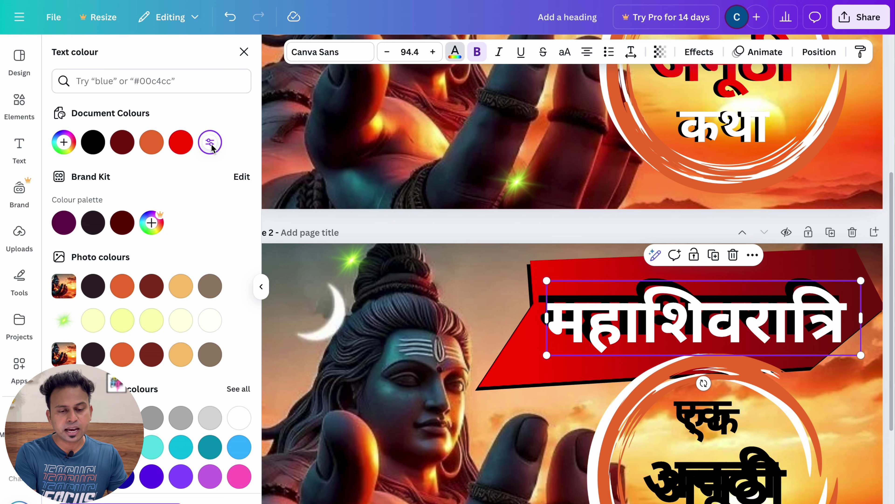
left_click(716, 425)
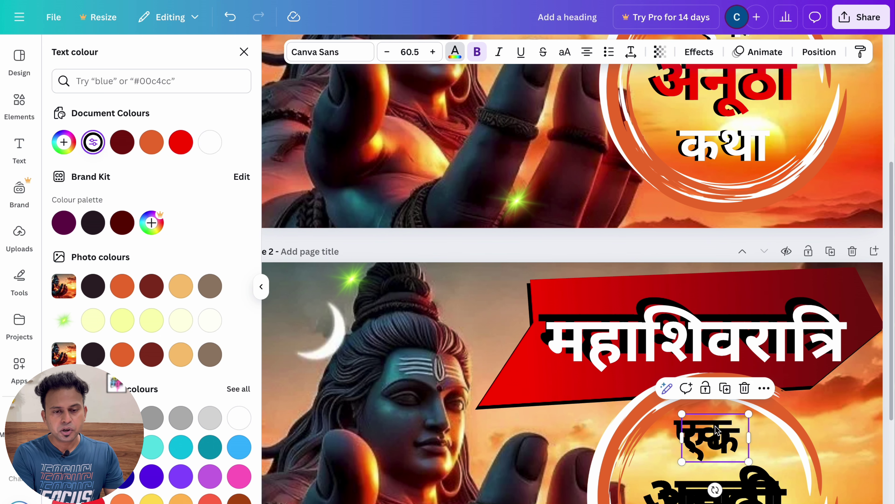
scroll(545, 453, "down", 4)
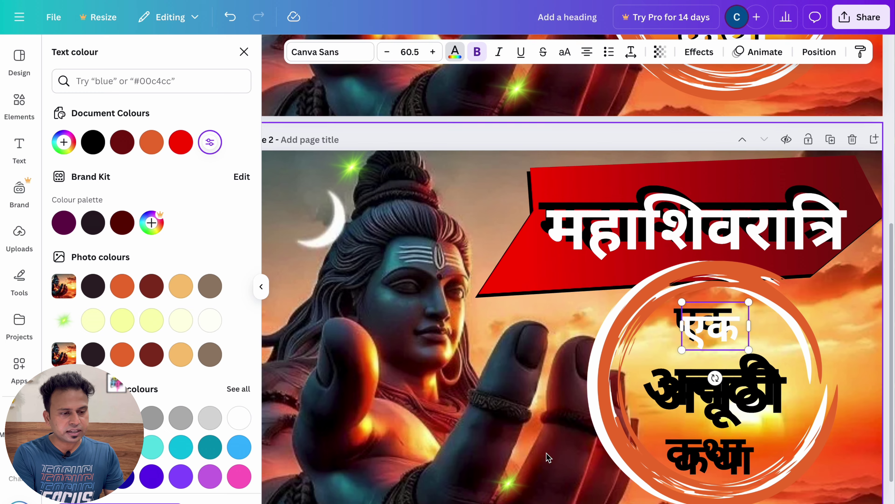
- Color the front copy of अनूठी red and the front copy of कथा white
left_click(719, 381)
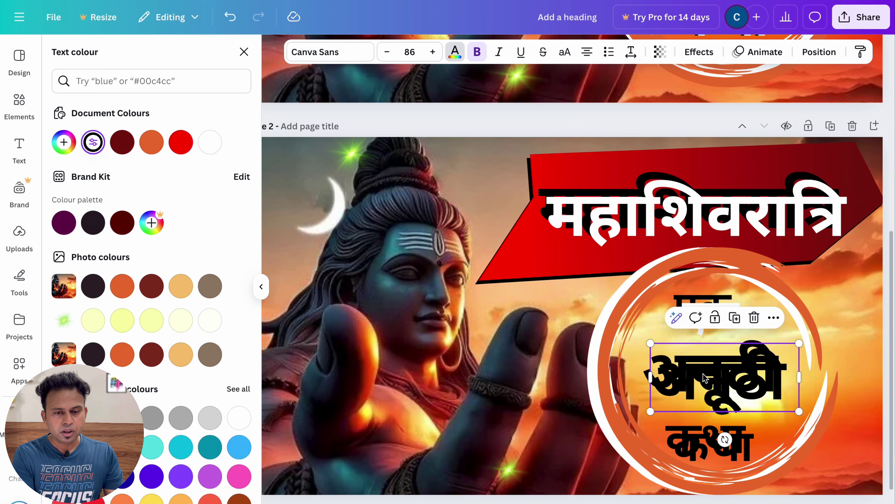
left_click(181, 142)
left_click(695, 442)
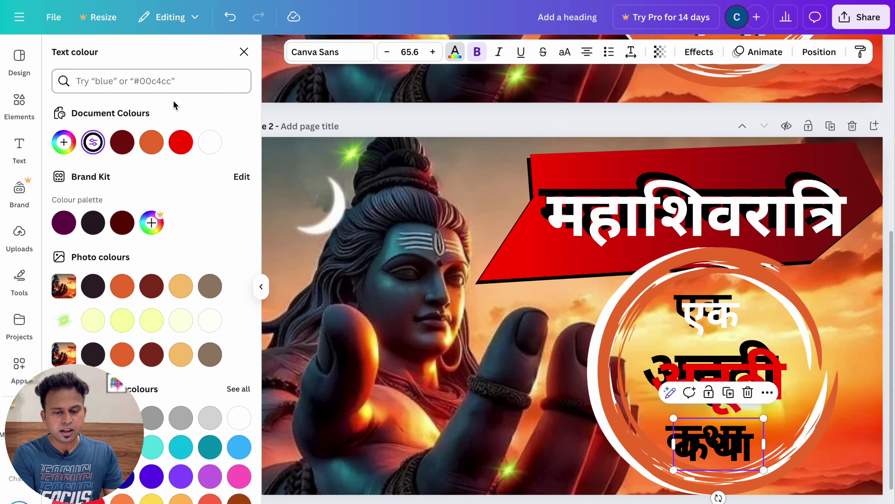
left_click(210, 143)
- Move the white महाशिवरात्रि copy almost onto the black one so a slim shadow remains
scroll(575, 286, "down", 3)
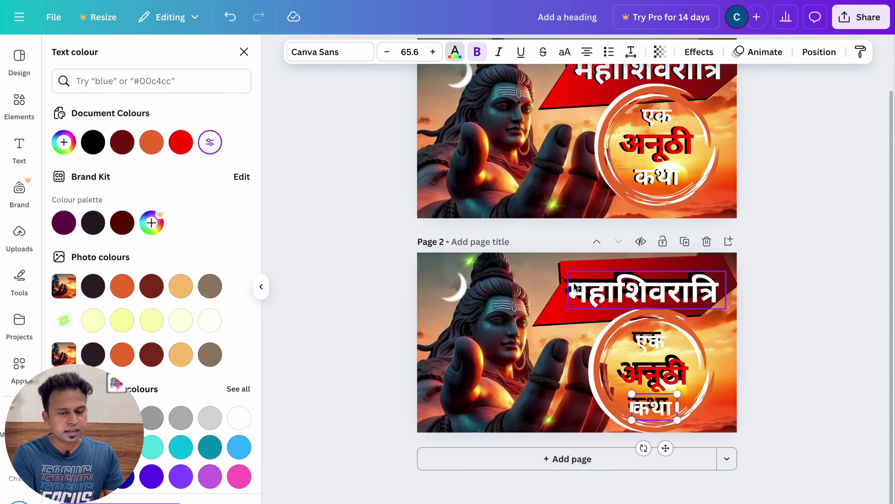
scroll(652, 352, "up", 1)
scroll(665, 363, "up", 8)
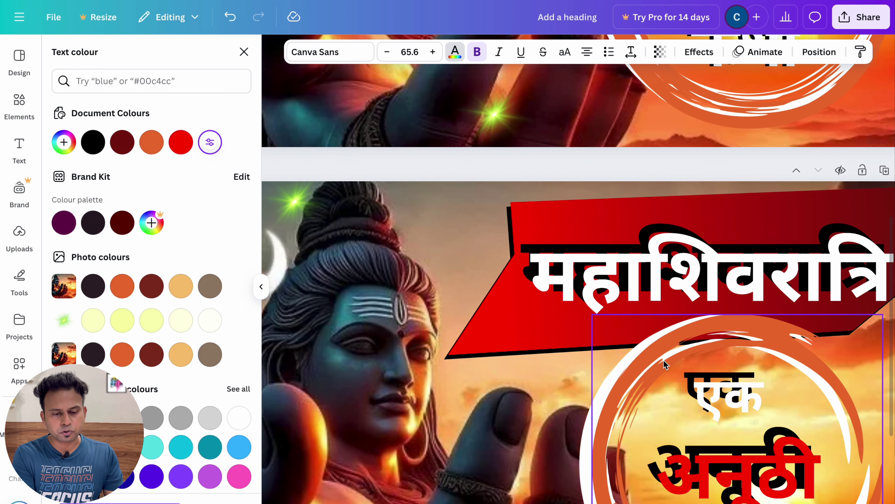
scroll(665, 363, "up", 3)
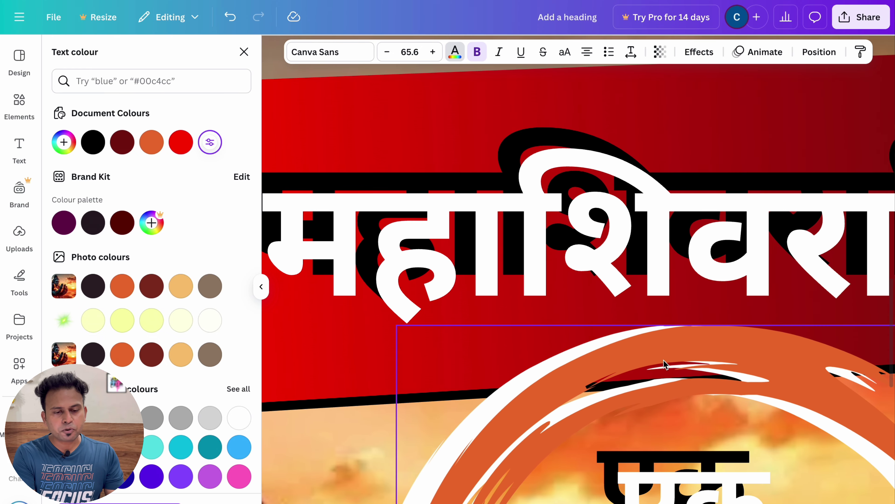
scroll(665, 362, "left", 3)
left_click(632, 363)
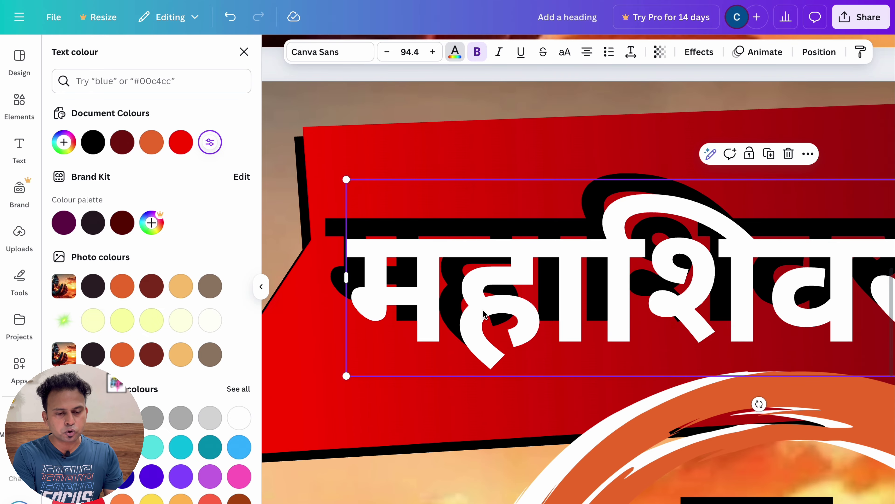
left_click_drag(485, 310, 473, 293)
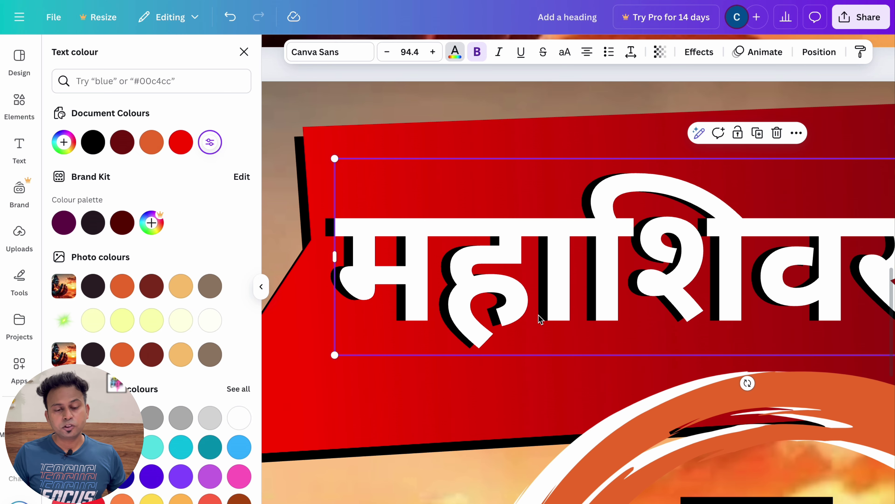
- Move the white एक almost over its black copy, leaving a thin offset as its shadow
scroll(539, 317, "down", 3)
scroll(539, 319, "down", 4)
scroll(540, 320, "right", 3)
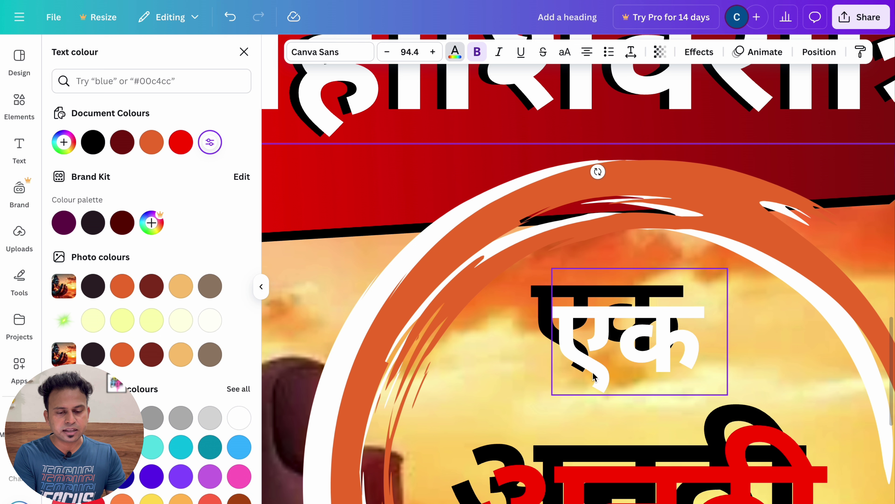
left_click(591, 375)
left_click_drag(590, 375, 577, 350)
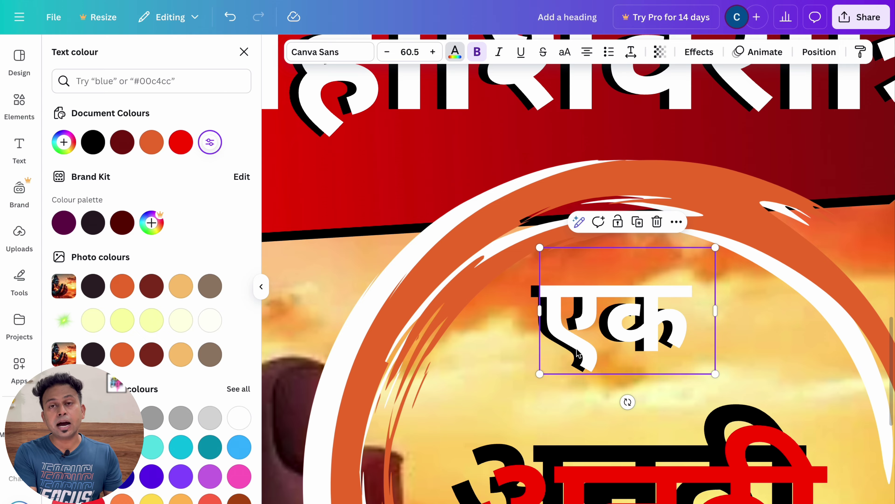
- Offset the red अनूठी and the white कथा slightly over their black copies as shadows, and deselect the text
scroll(577, 352, "down", 4)
left_click_drag(573, 372, 557, 348)
scroll(558, 350, "down", 3)
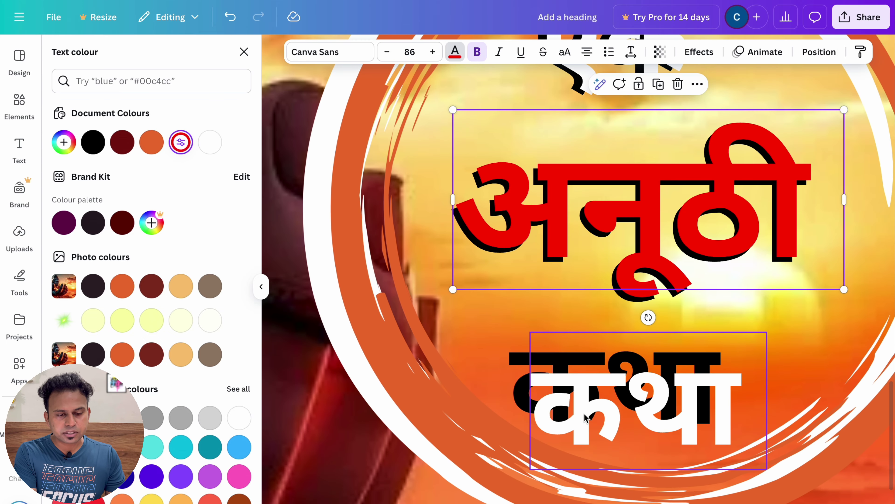
left_click_drag(584, 418, 562, 394)
scroll(563, 395, "down", 5)
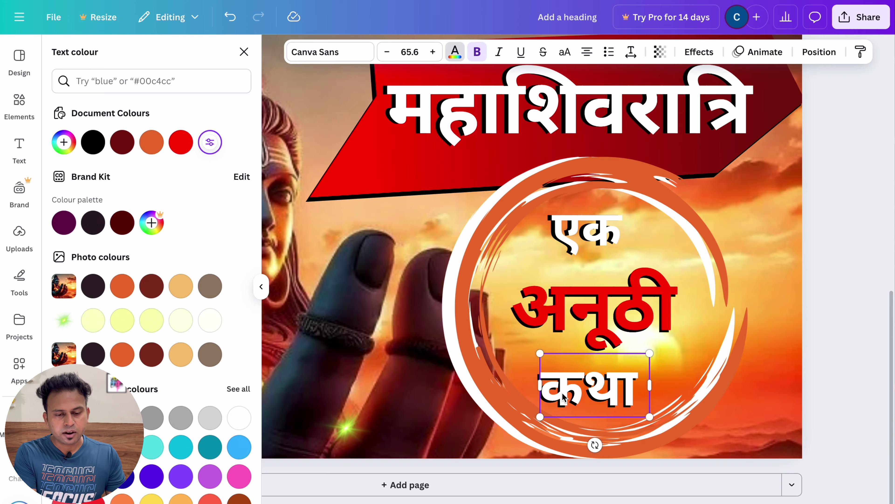
scroll(563, 397, "down", 3)
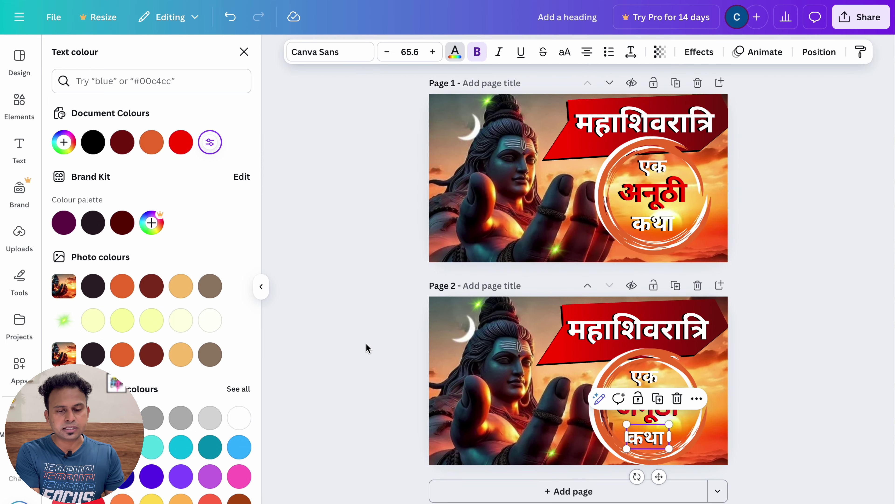
left_click(366, 345)
left_click(366, 344)
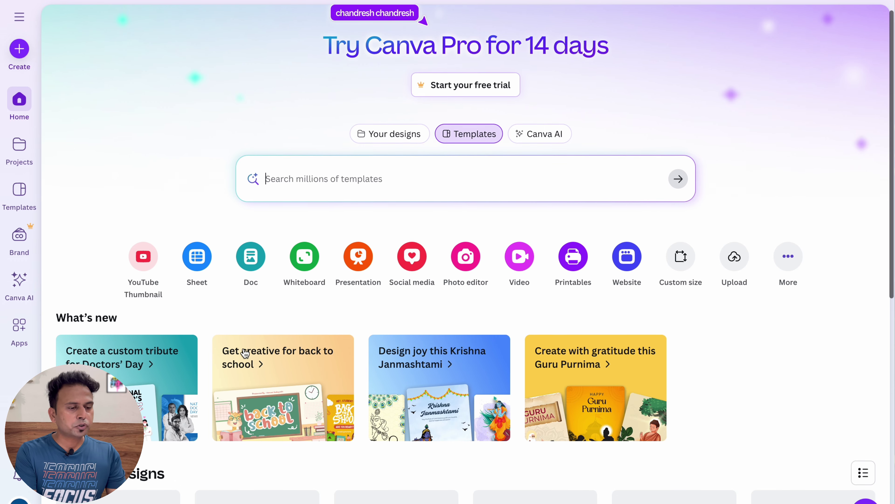
- Start a blank YouTube Thumbnail design from the home page
scroll(245, 353, "down", 2)
scroll(179, 328, "down", 1)
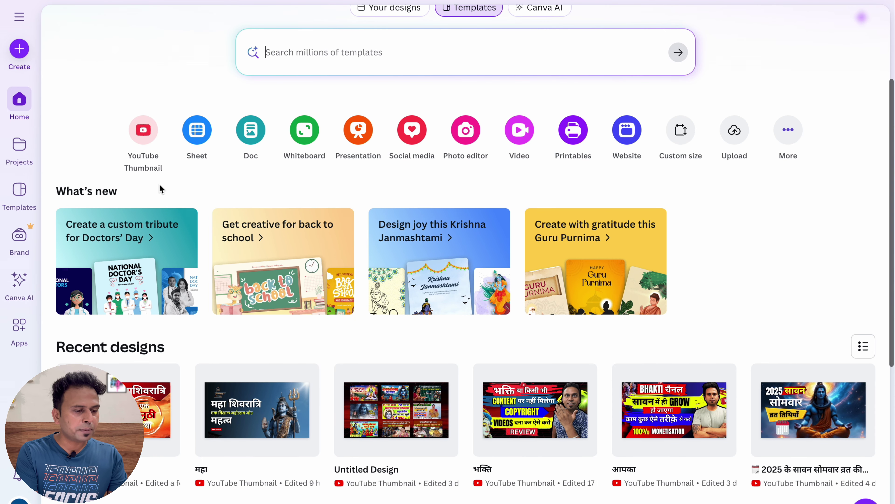
left_click(144, 136)
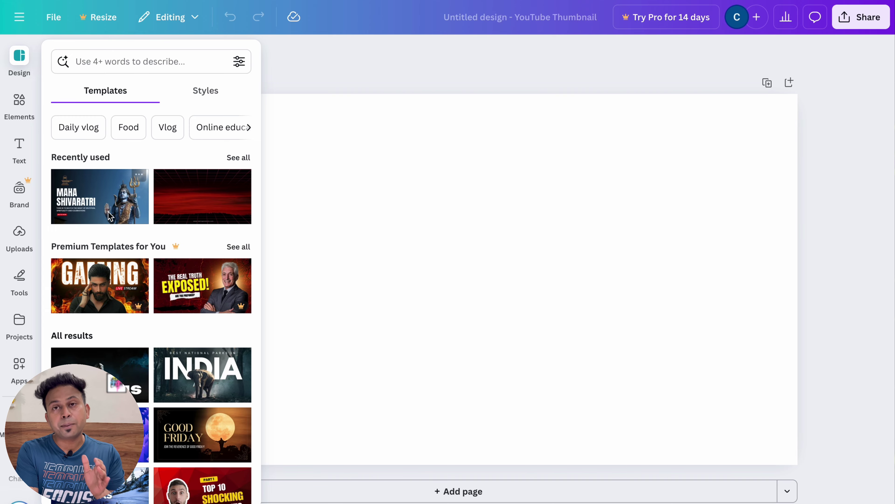
- Preview the महाशिव .png thumbnail on the desktop and close the preview
left_click(75, 206)
left_click(378, 80)
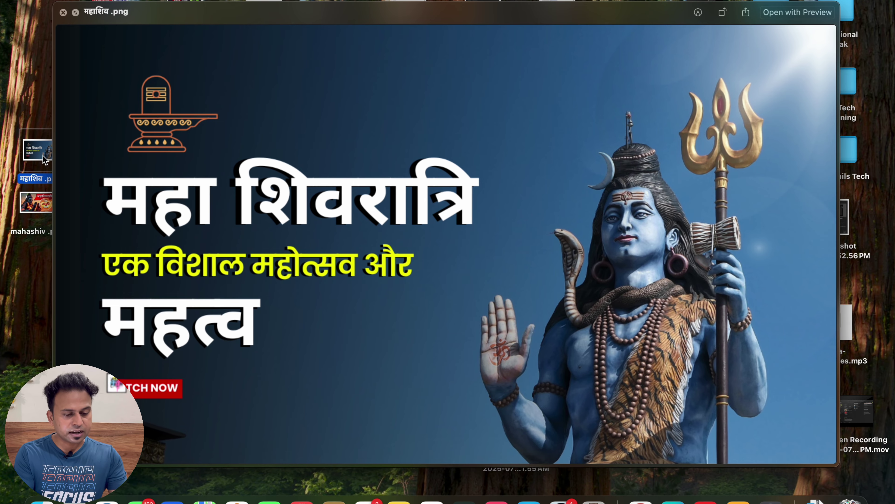
key("space")
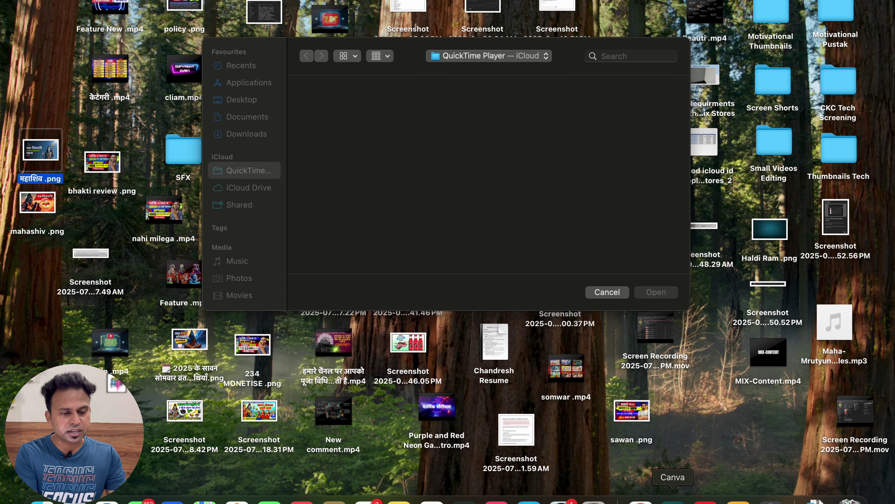
- Switch to Canva, start a blank YouTube Thumbnail design, and search its templates for "devotinal"
left_click(672, 500)
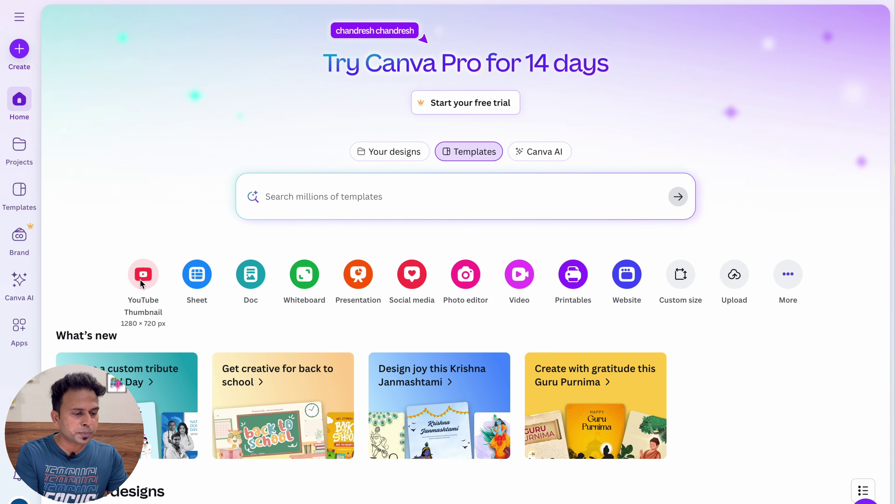
left_click(140, 278)
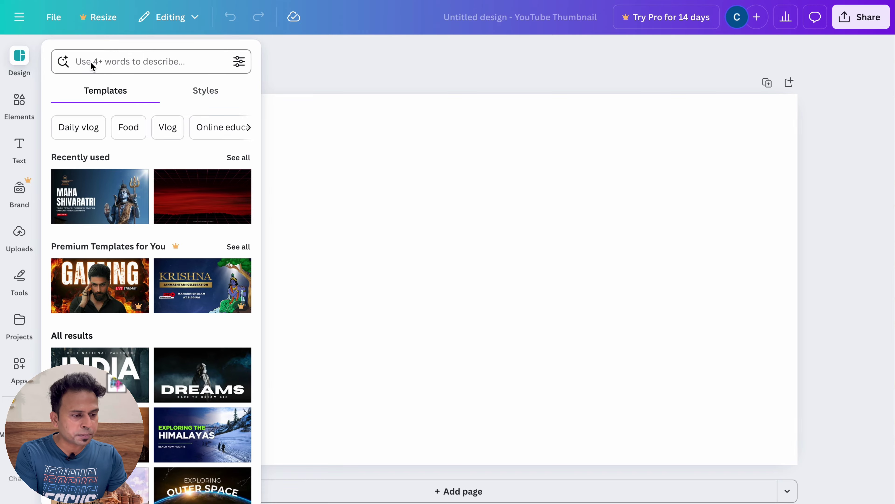
left_click(91, 63)
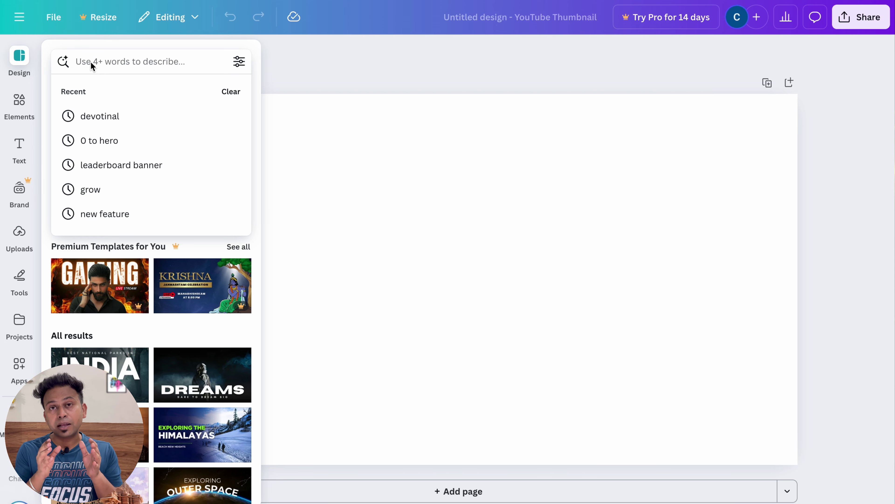
type("devoti")
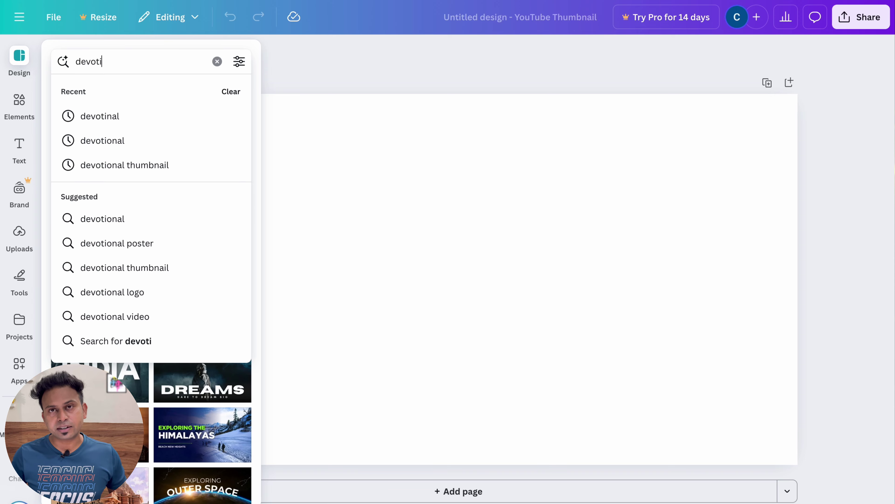
type("nal")
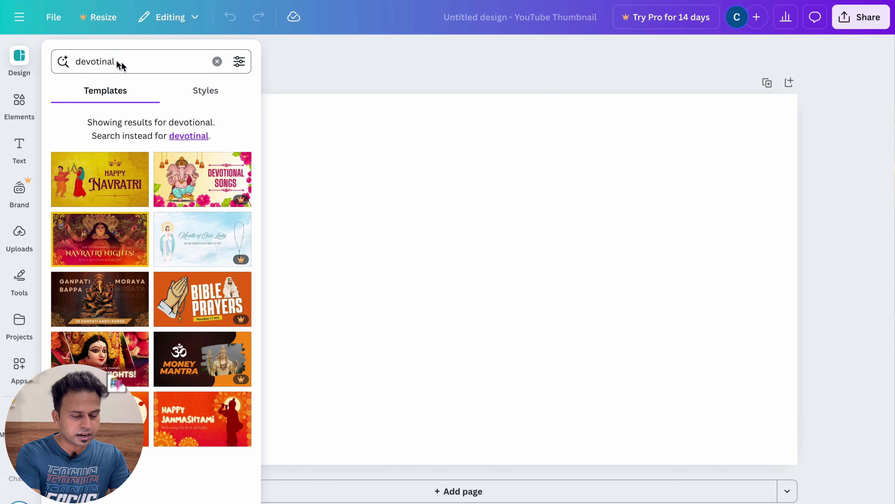
- Apply the blue Maha Shivaratri template with the Shiva statue to the blank page, and close the template list
scroll(198, 279, "down", 2)
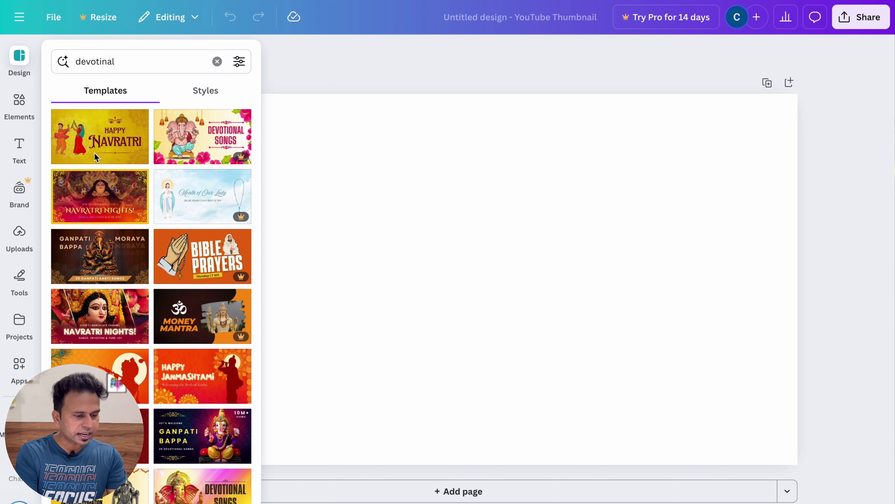
scroll(97, 268, "down", 4)
scroll(100, 350, "down", 2)
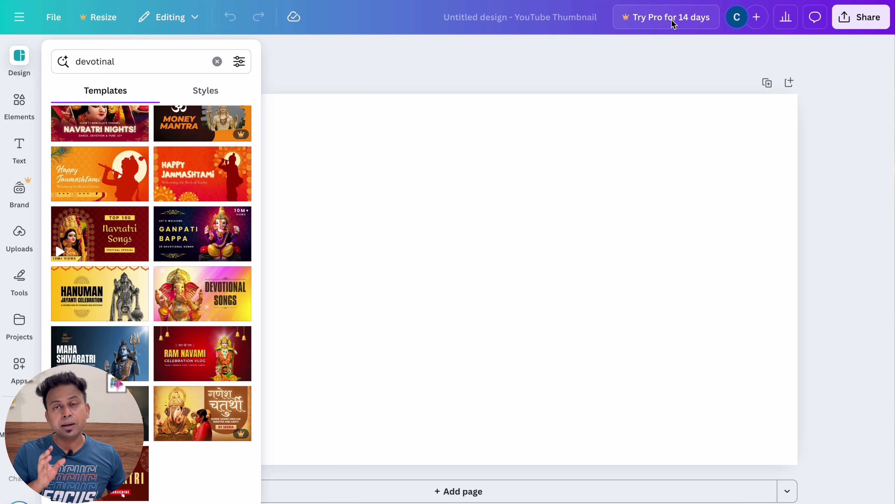
left_click(137, 337)
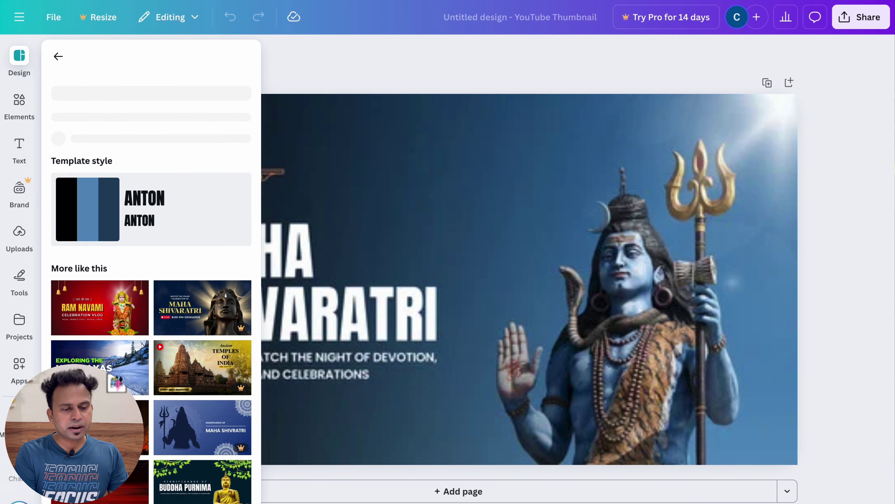
left_click(308, 73)
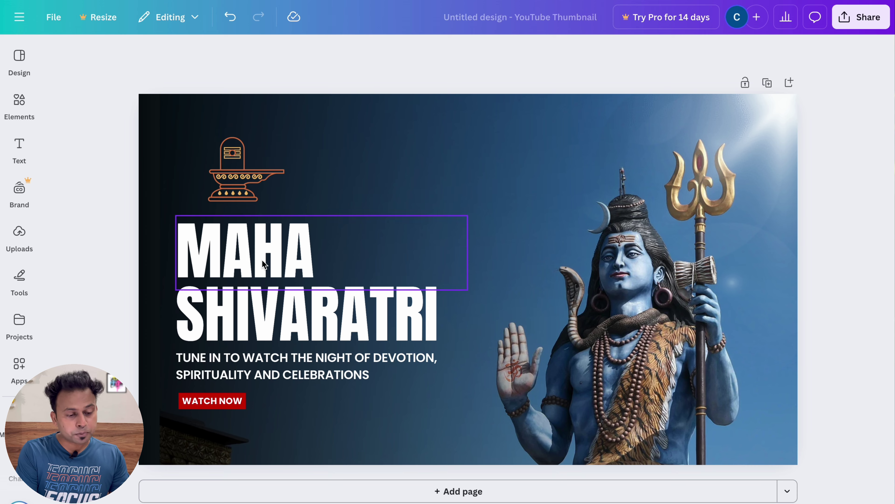
- Delete the text of the MAHA heading, and undo the deletion
left_click(270, 262)
double_click(320, 255)
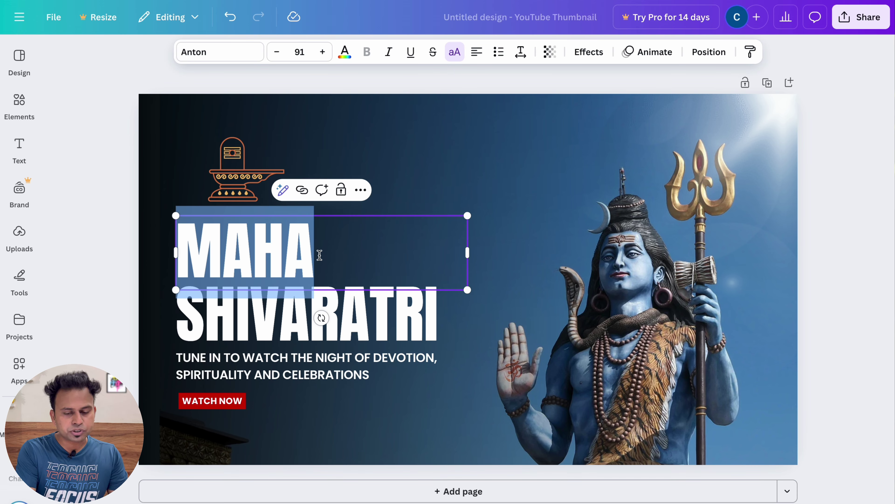
left_click(319, 254)
left_click(285, 255)
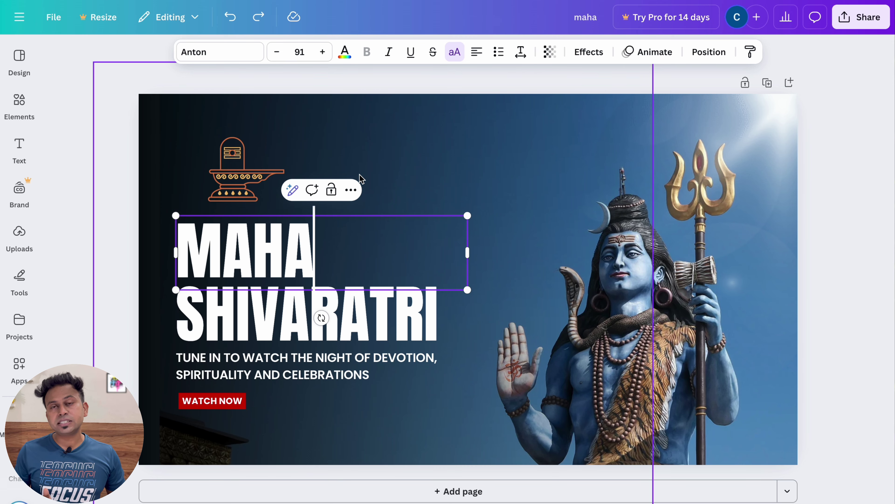
left_click(394, 166)
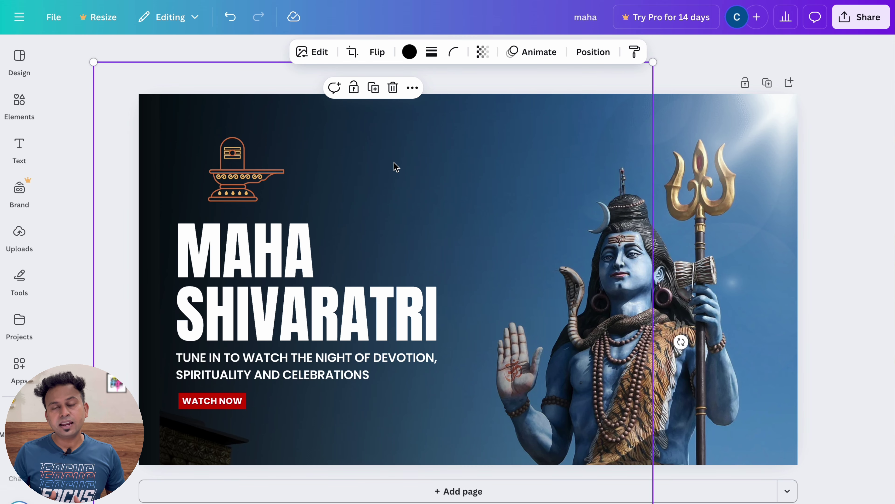
left_click(287, 255)
double_click(287, 255)
key("BackSpace")
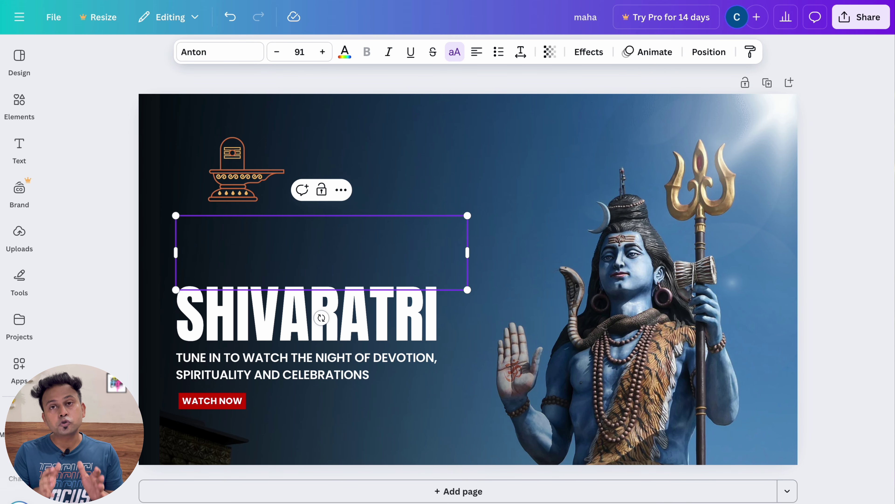
key("ctrl+z")
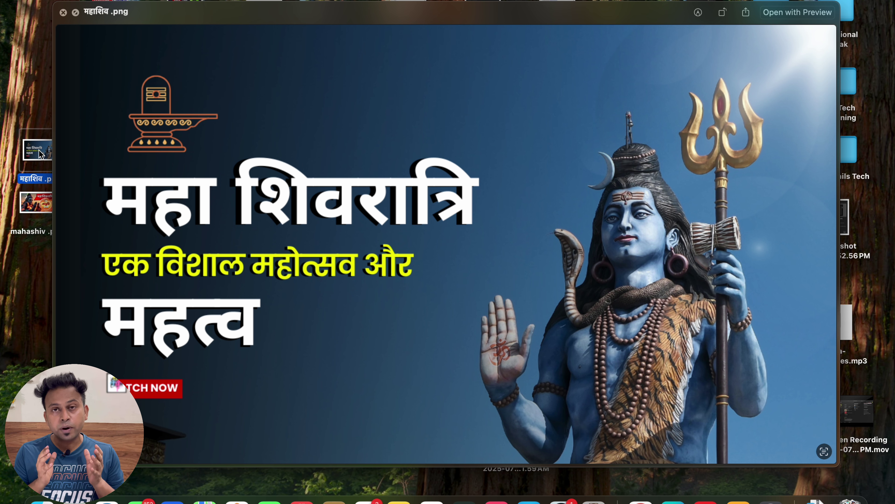
- Preview the finished thumbnail images on the desktop, and download pages 1–2 of the महाशिवरात्रि design as PNG in Canva
key("Down")
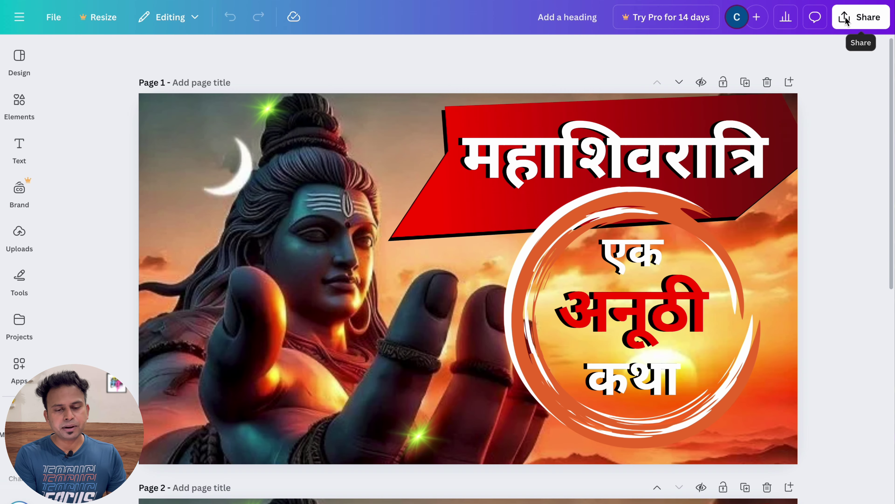
left_click(860, 17)
left_click(672, 268)
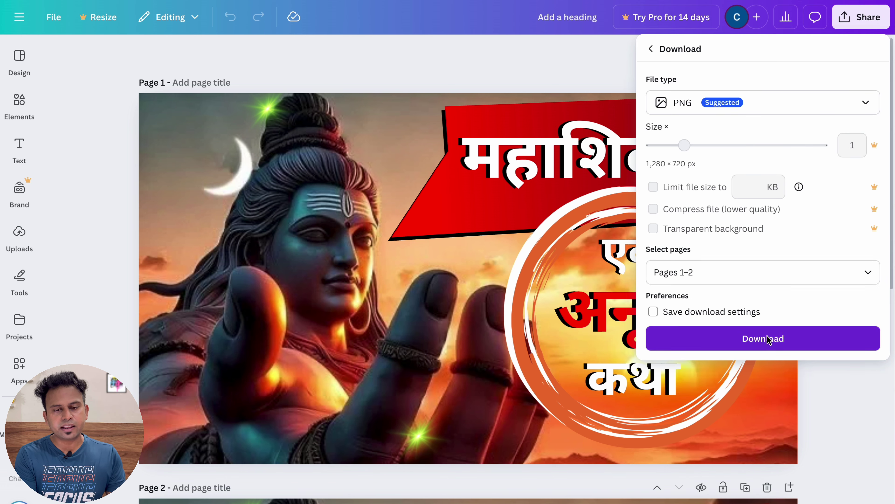
left_click(747, 340)
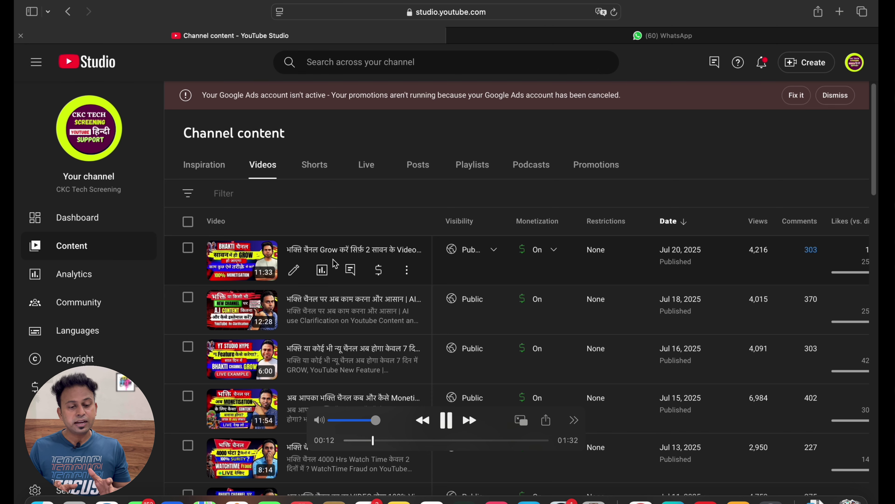
- In YouTube Studio, open the analytics of the newest channel video and review its overview and traffic sources
left_click(335, 264)
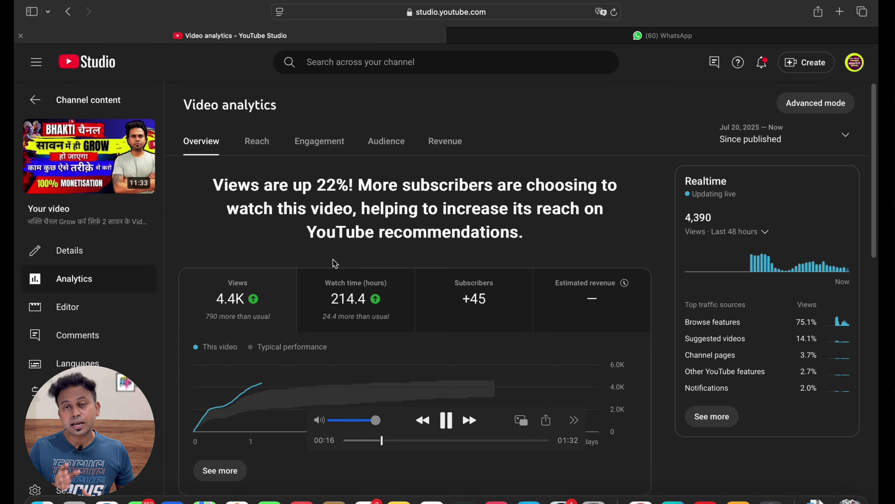
mouse_move(304, 423)
scroll(304, 423, "down", 15)
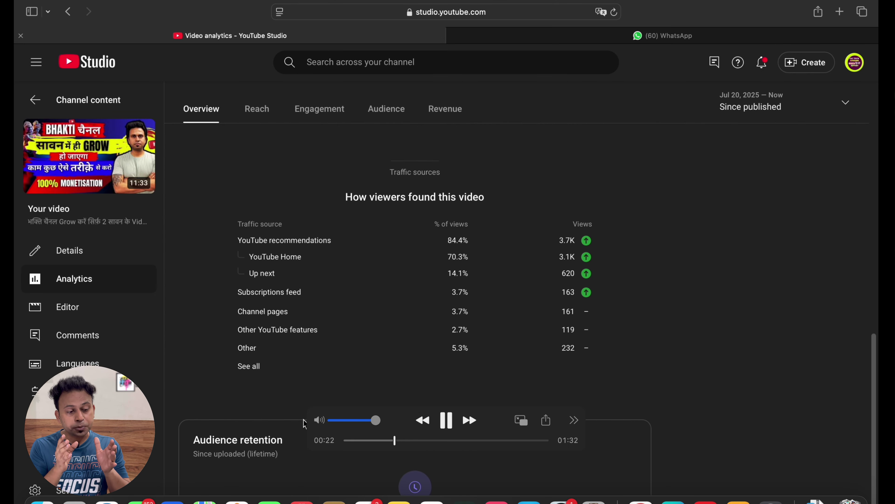
scroll(304, 423, "up", 10)
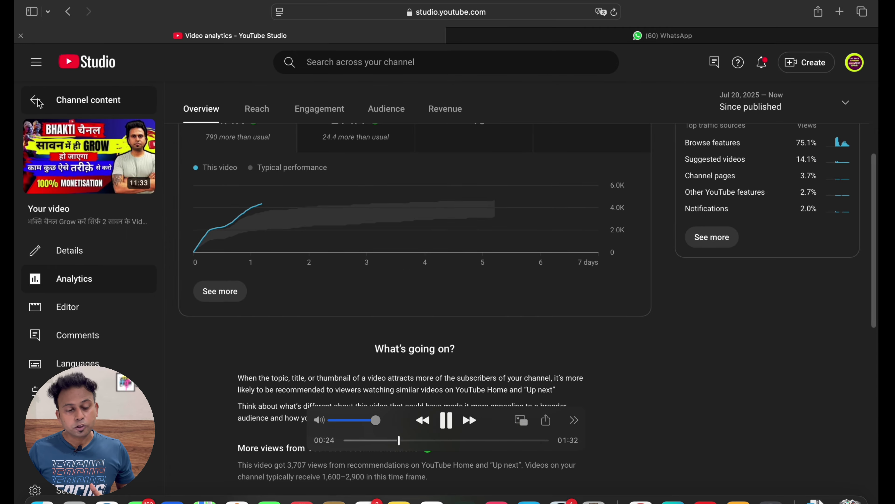
- Open the video's details and view the test report for its thumbnail
left_click(72, 251)
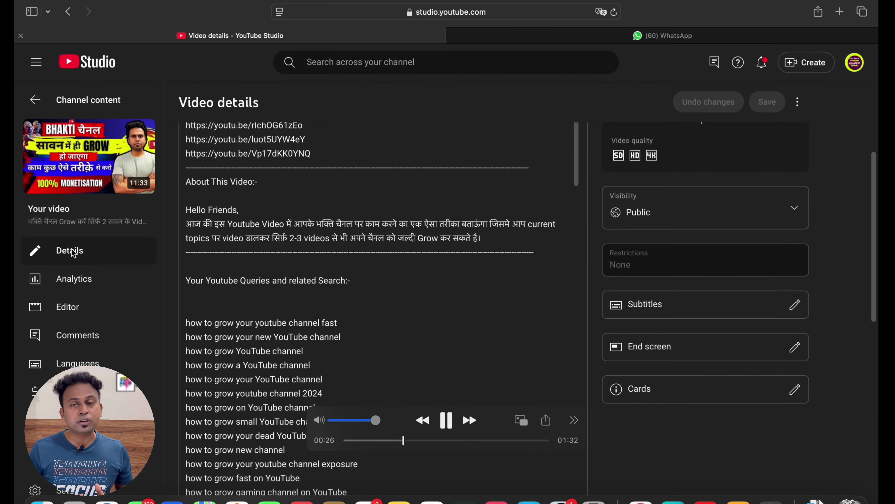
scroll(377, 306, "down", 20)
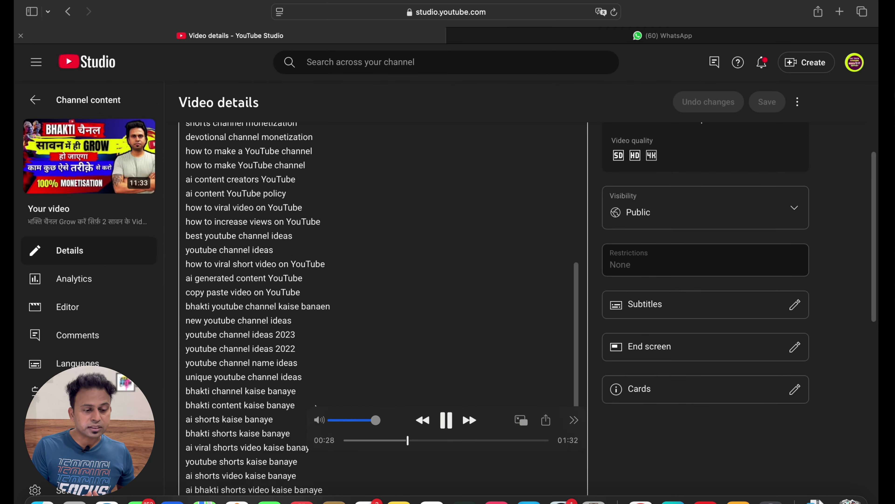
scroll(207, 345, "down", 15)
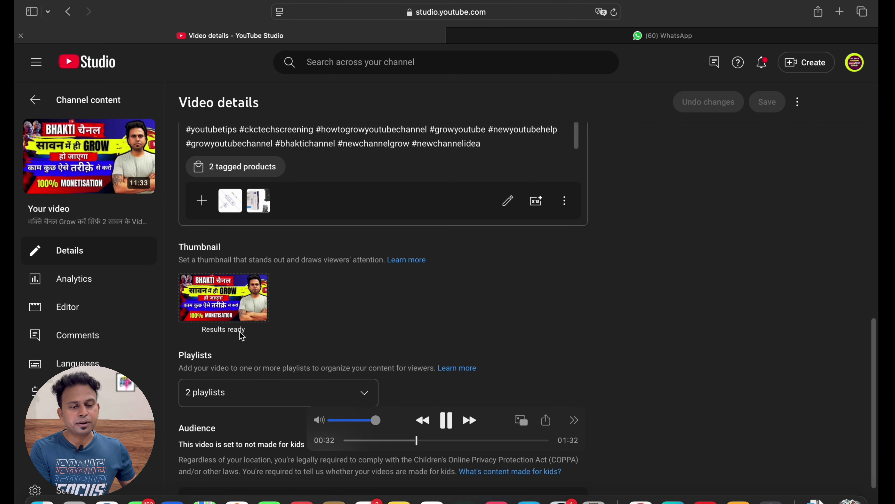
mouse_move(260, 291)
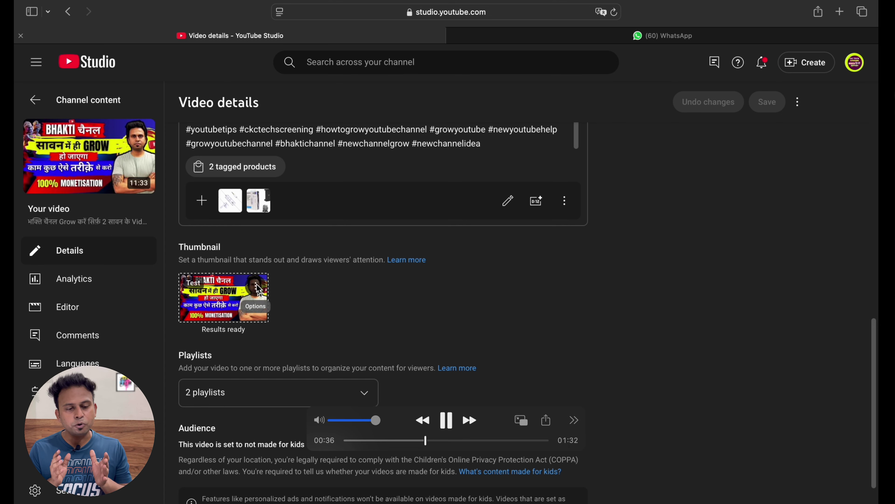
left_click(260, 291)
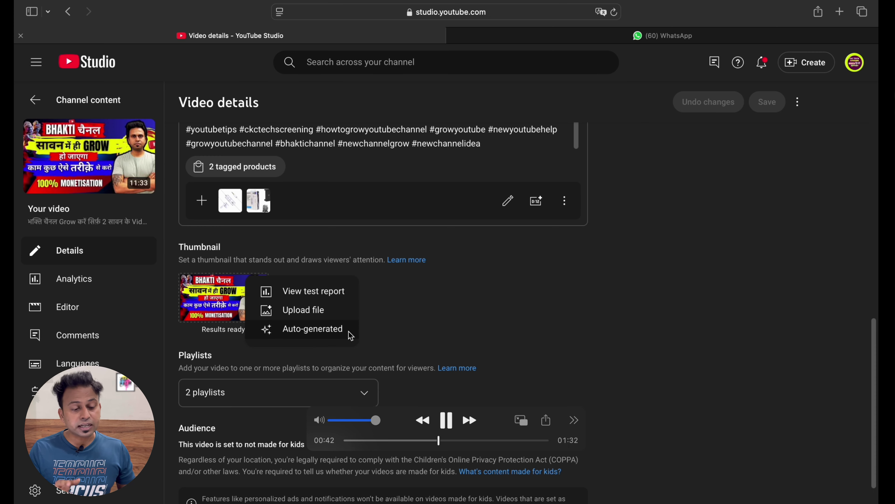
left_click(295, 291)
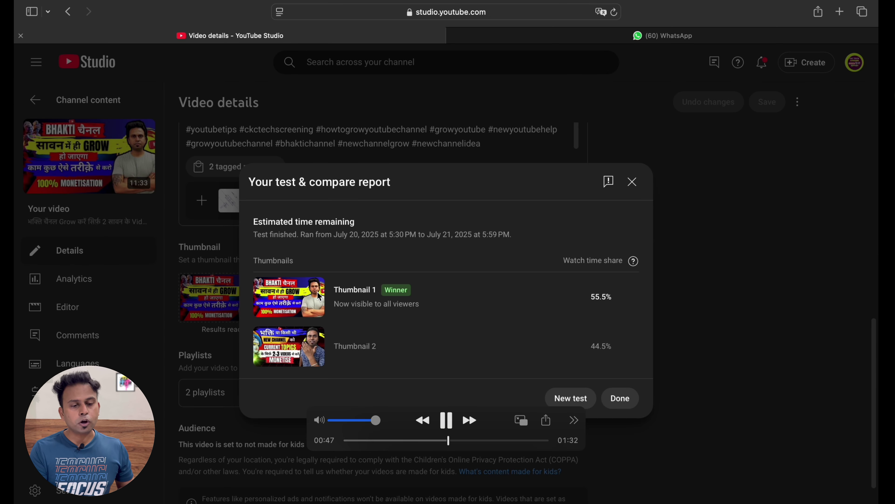